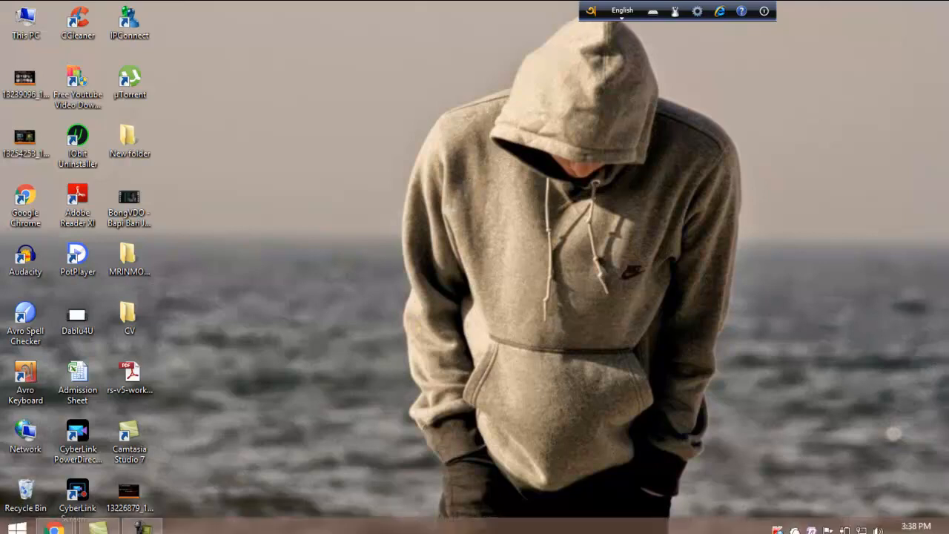
# - In Chrome, search Google for 'apply for pan card'
pyautogui.moveTo(48, 525)
pyautogui.click(87, 454)
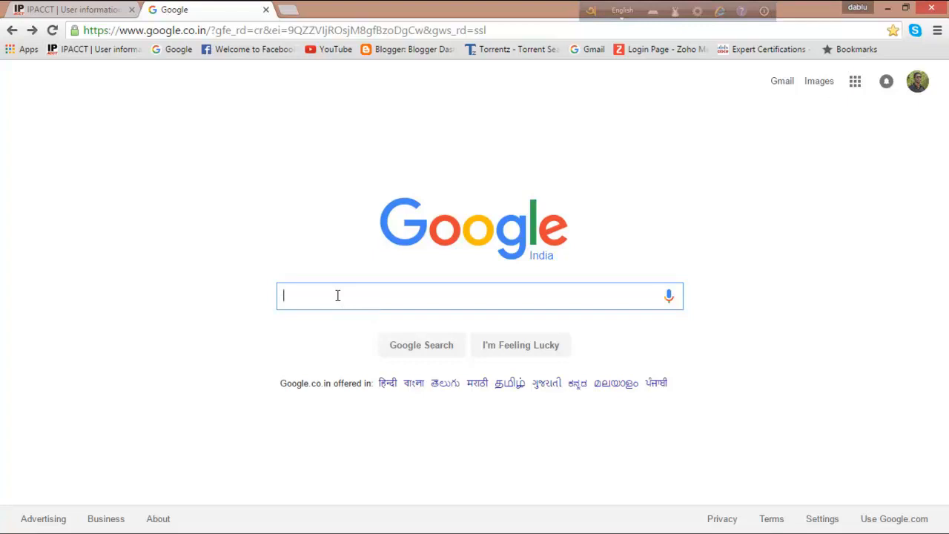
pyautogui.write('app')
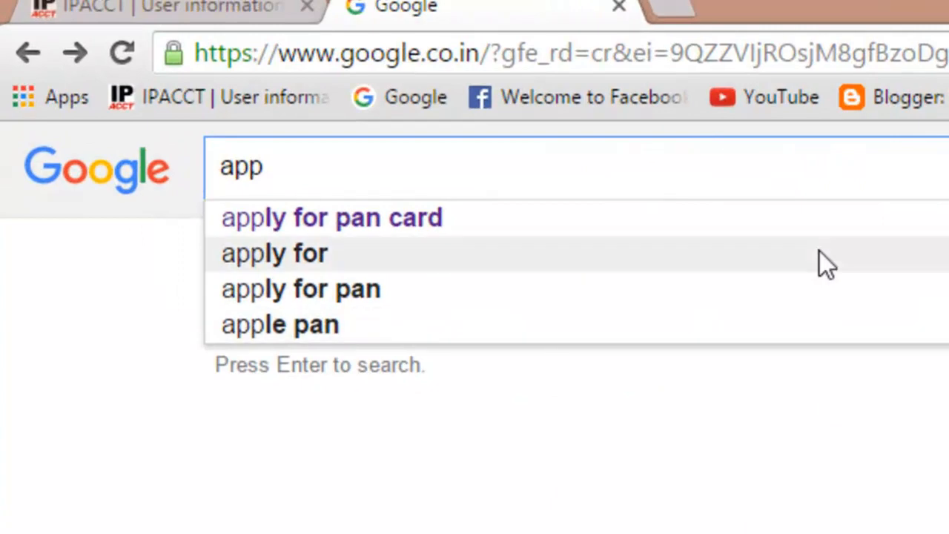
pyautogui.write('l')
pyautogui.press('Return')
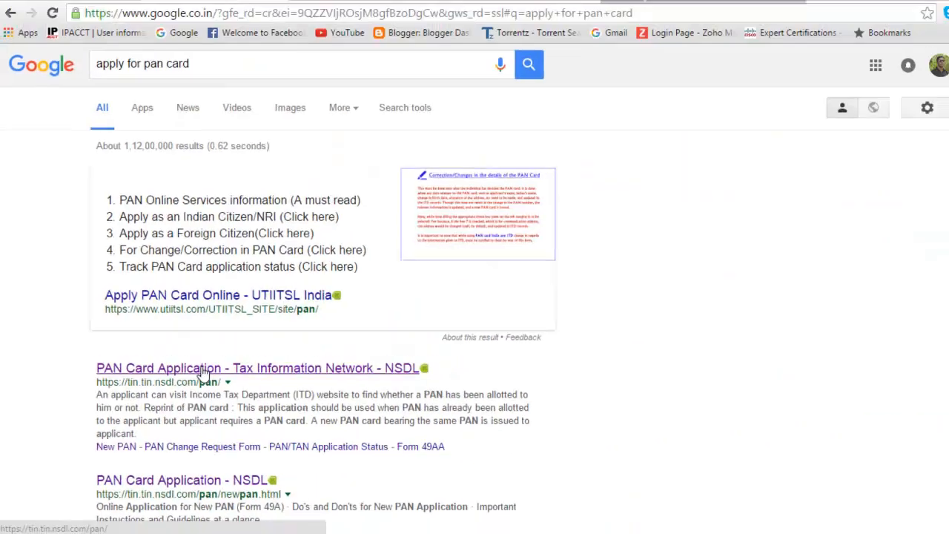
# - Open the NSDL PAN Card Application result and choose New PAN for Indian Citizens (Form 49A)
pyautogui.click(197, 374)
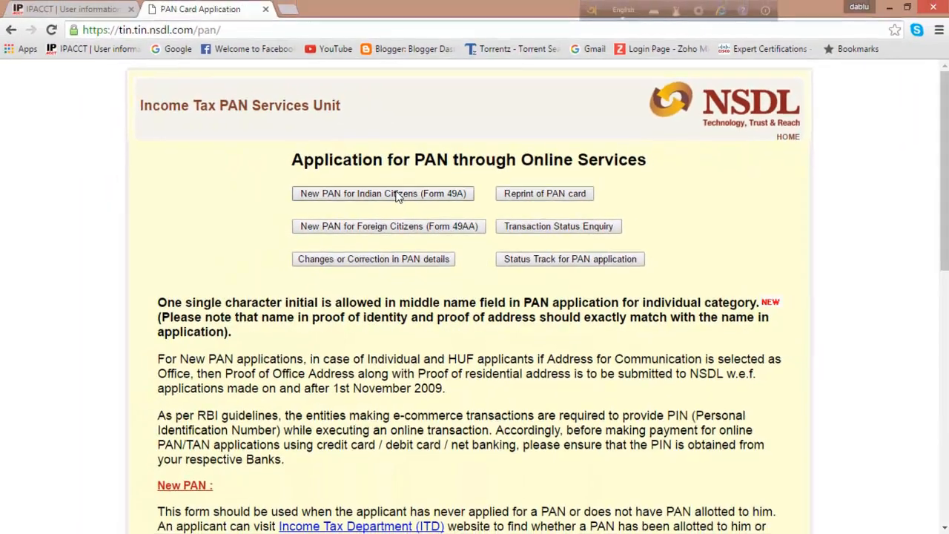
pyautogui.click(367, 187)
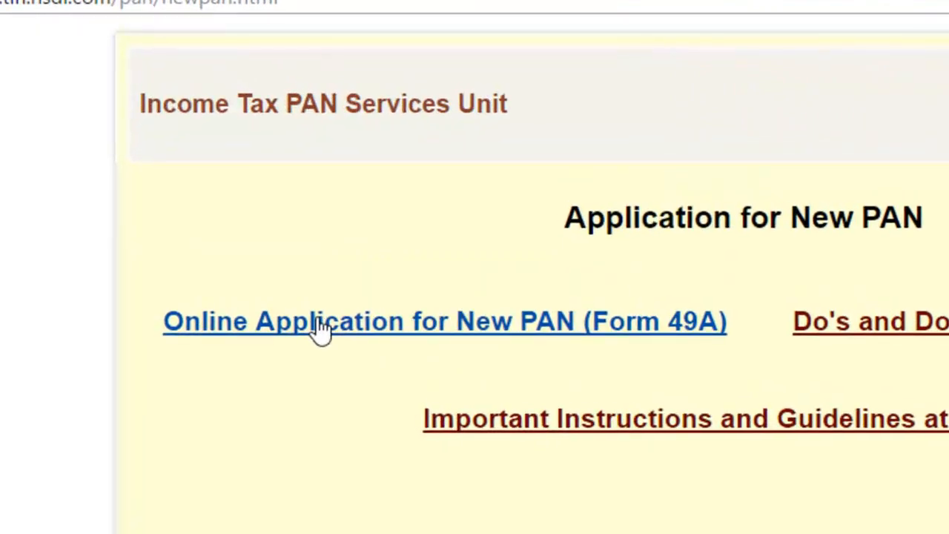
# - Open Online Application for New PAN (Form 49A) and select Individual as the applicant category
pyautogui.click(319, 327)
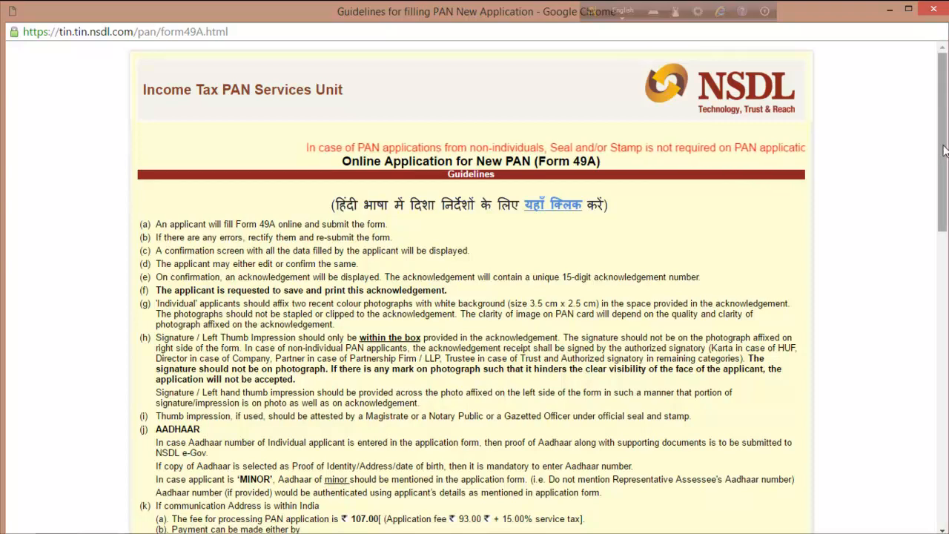
pyautogui.moveTo(946, 142); pyautogui.dragTo(940, 454)
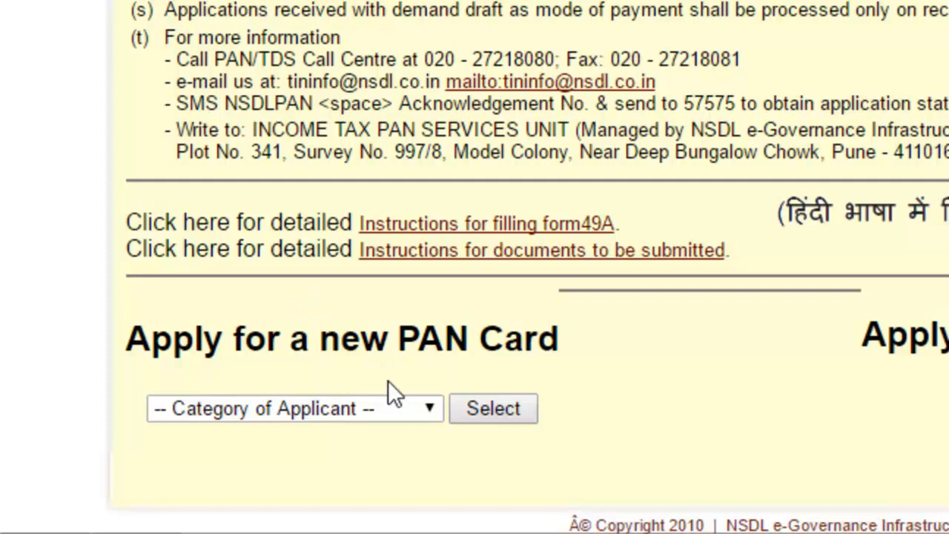
pyautogui.click(431, 409)
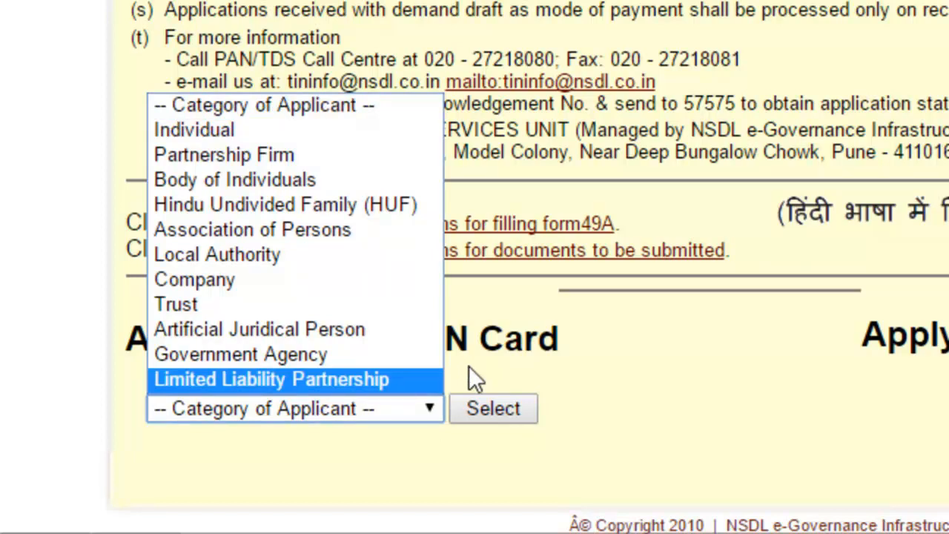
pyautogui.click(389, 129)
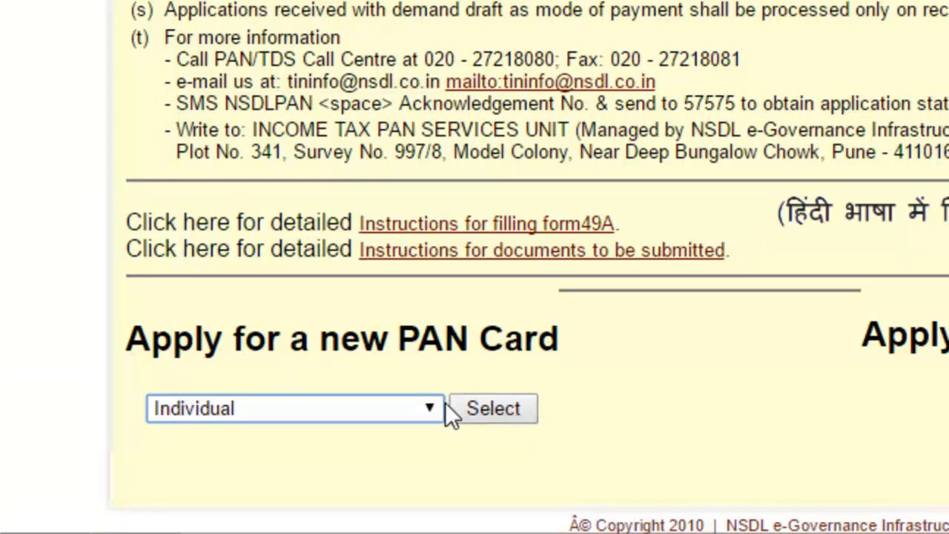
pyautogui.click(512, 407)
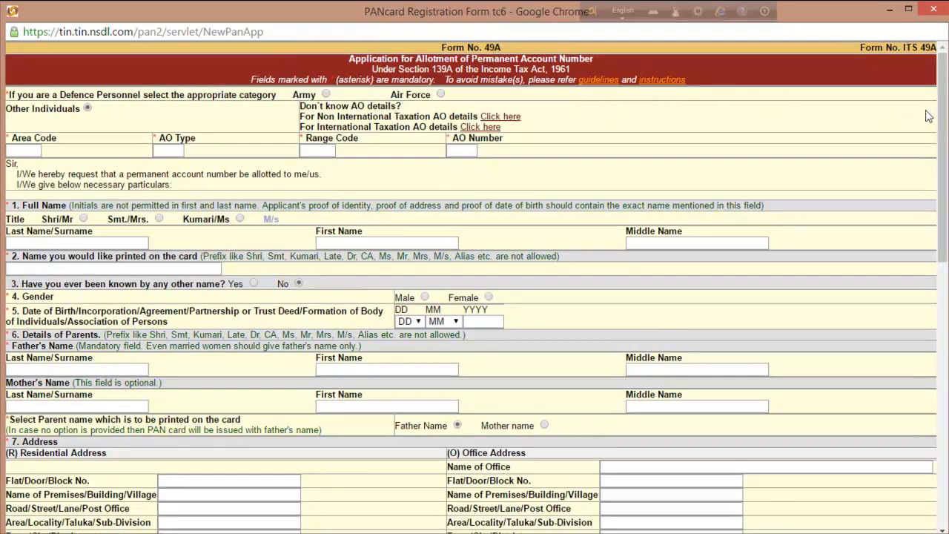
pyautogui.moveTo(943, 119); pyautogui.dragTo(940, 96)
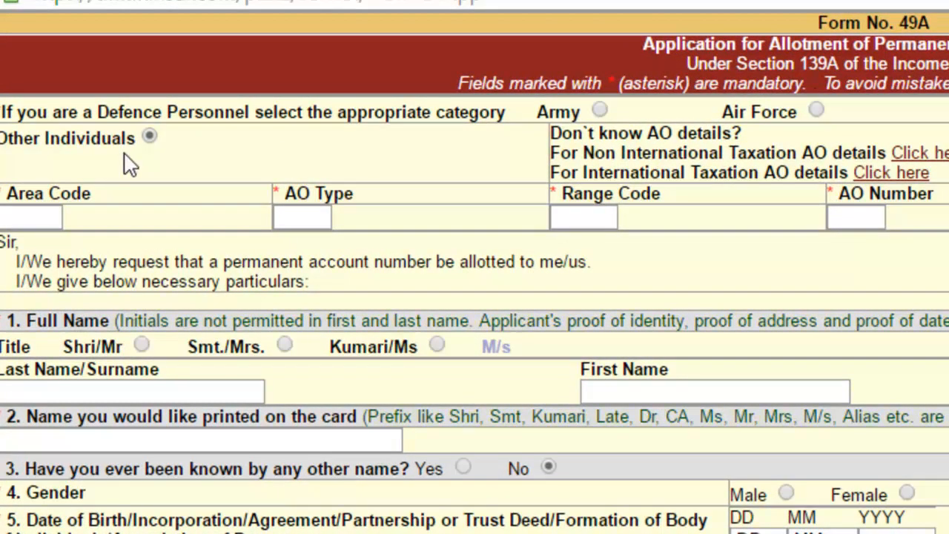
pyautogui.click(128, 164)
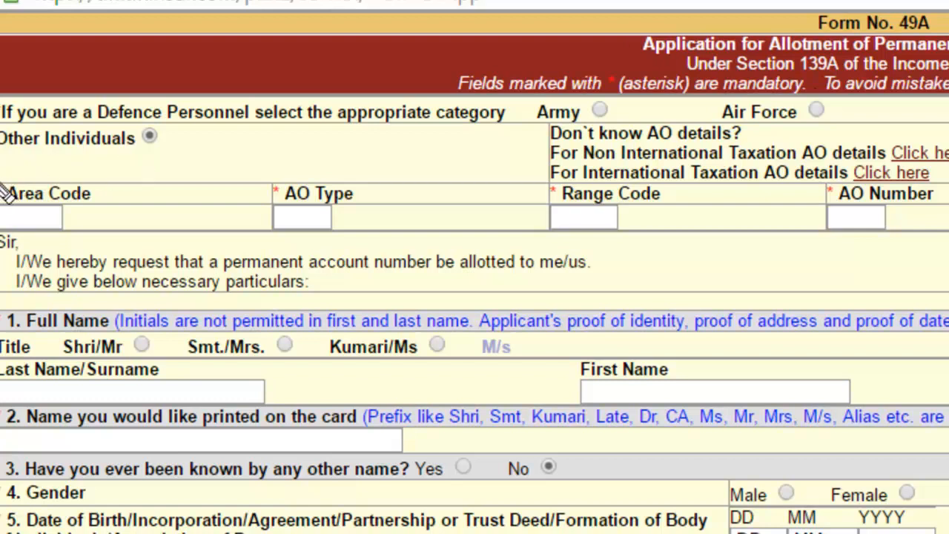
pyautogui.moveTo(5, 163)
pyautogui.mouseDown()
pyautogui.moveTo(34, 238)
pyautogui.moveTo(138, 252)
pyautogui.moveTo(896, 246)
pyautogui.moveTo(948, 244)
pyautogui.moveTo(948, 230)
pyautogui.moveTo(948, 243)
pyautogui.mouseUp()
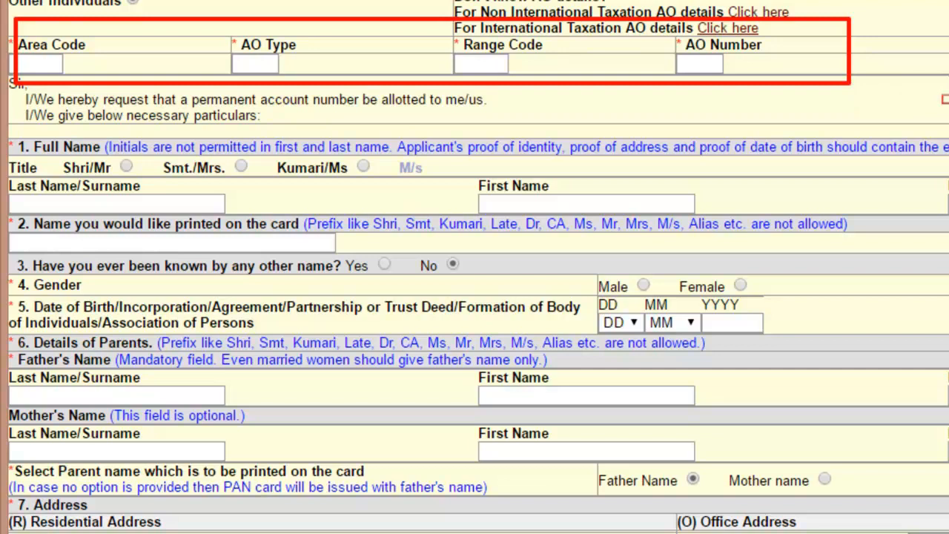
pyautogui.press('Escape')
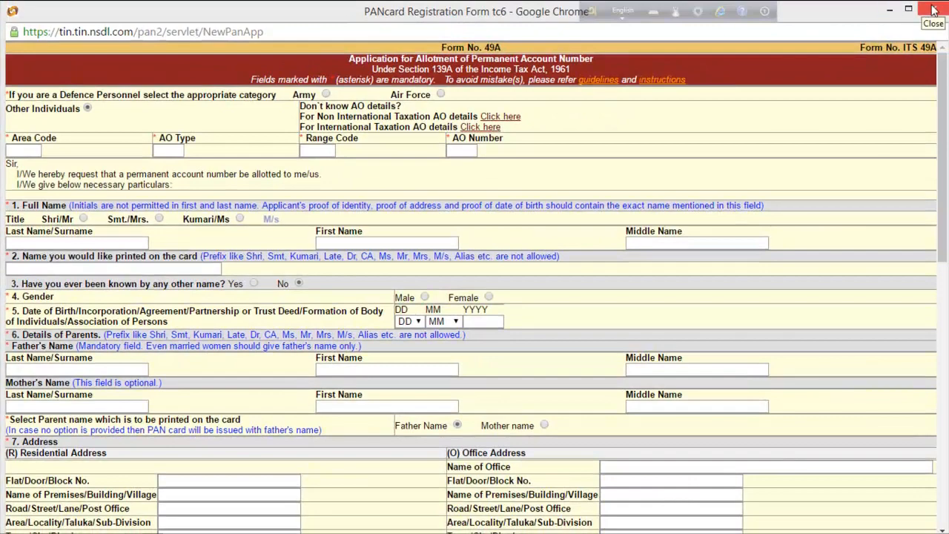
# - Minimize the Form 49A window and restore it from the Chrome 'PANcard Registration Form' preview
pyautogui.click(890, 10)
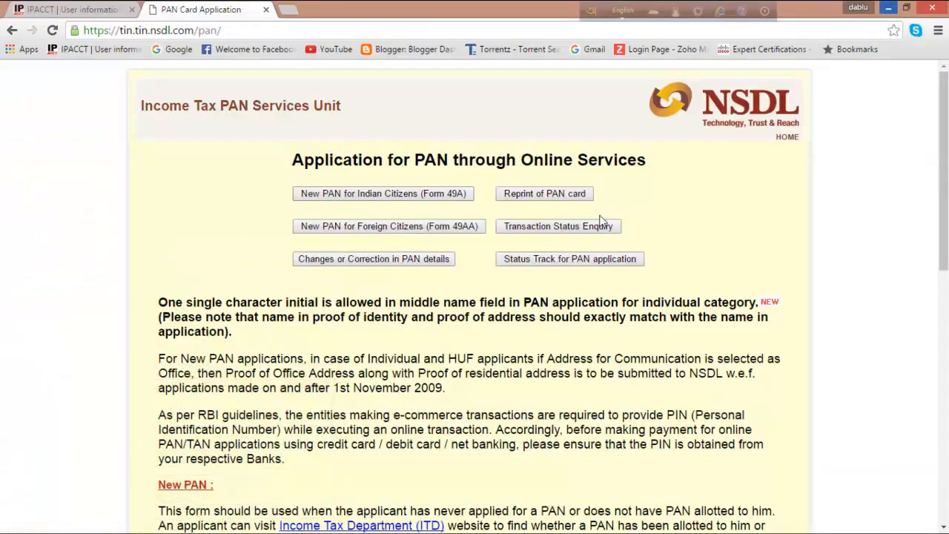
pyautogui.moveTo(98, 522)
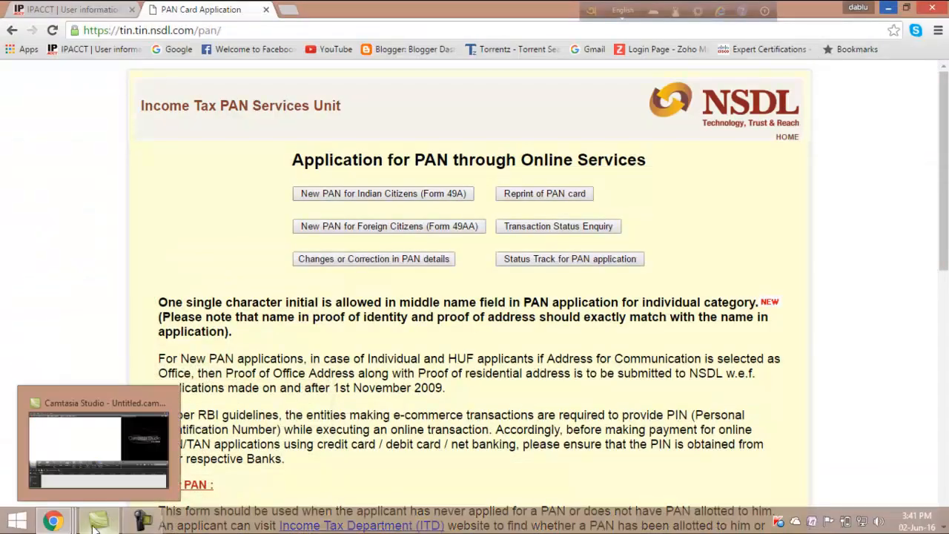
pyautogui.moveTo(65, 524)
pyautogui.click(187, 486)
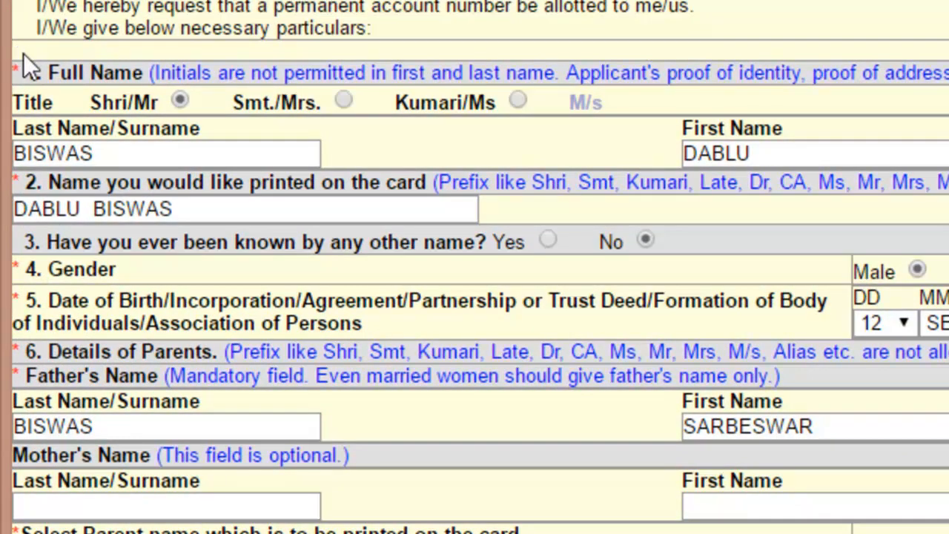
pyautogui.hotkey('ctrl', 'shift', 'd')
pyautogui.moveTo(14, 31)
pyautogui.mouseDown()
pyautogui.moveTo(15, 177)
pyautogui.moveTo(27, 219)
pyautogui.moveTo(43, 103)
pyautogui.mouseUp()
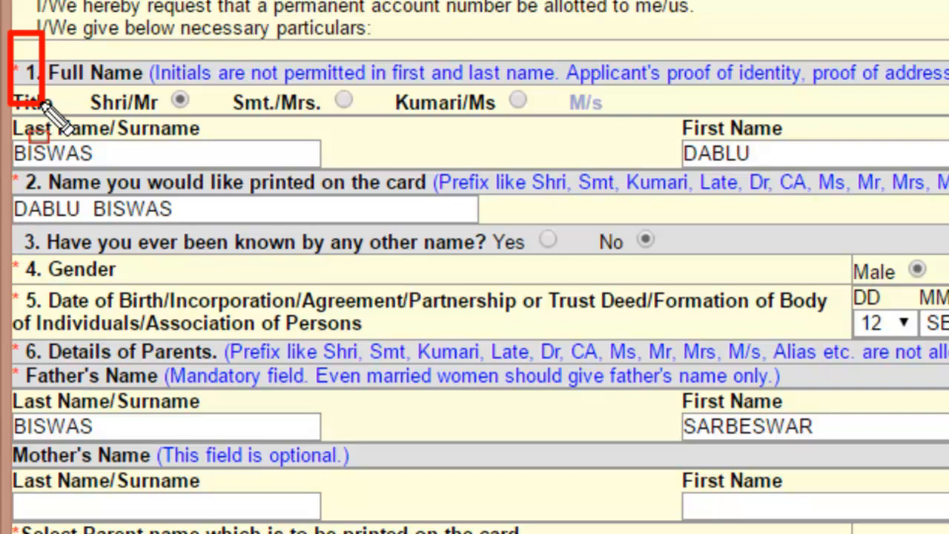
pyautogui.press('Escape')
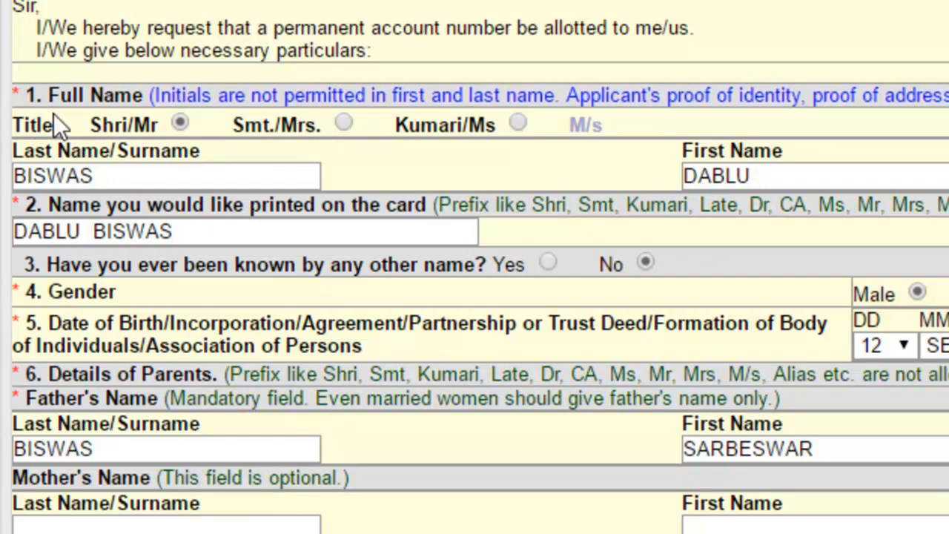
pyautogui.hotkey('ctrl', 'shift', 'd')
pyautogui.moveTo(74, 109)
pyautogui.mouseDown()
pyautogui.moveTo(269, 130)
pyautogui.moveTo(317, 160)
pyautogui.moveTo(466, 132)
pyautogui.moveTo(629, 152)
pyautogui.moveTo(591, 141)
pyautogui.mouseUp()
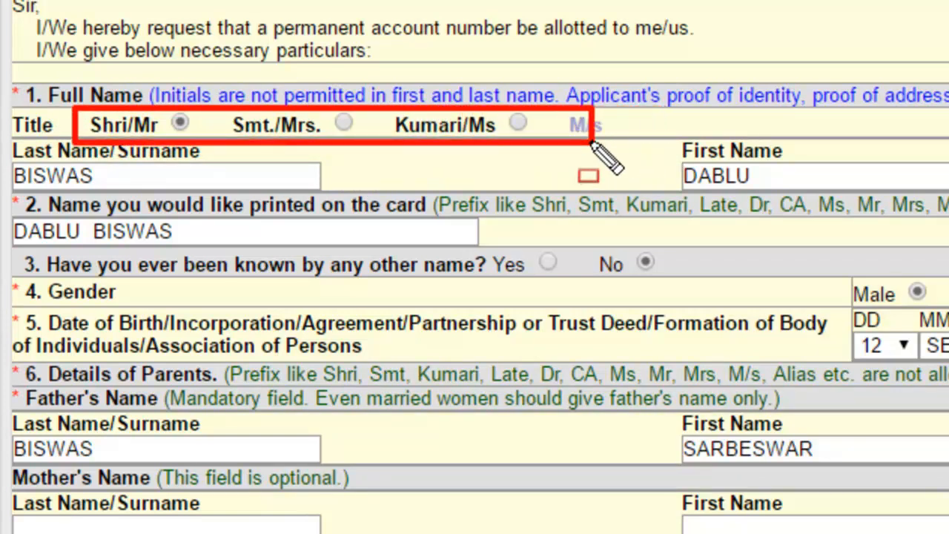
pyautogui.press('Escape')
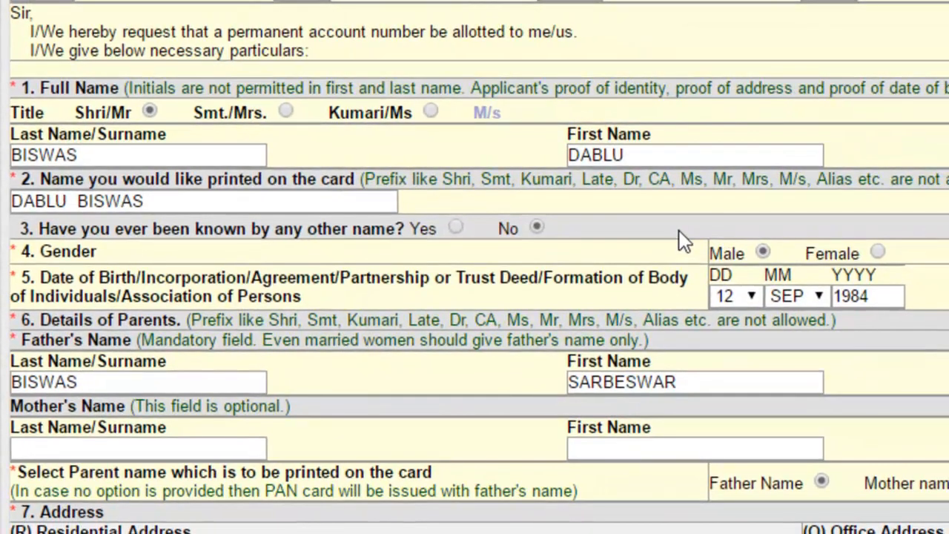
pyautogui.hotkey('ctrl', '2')
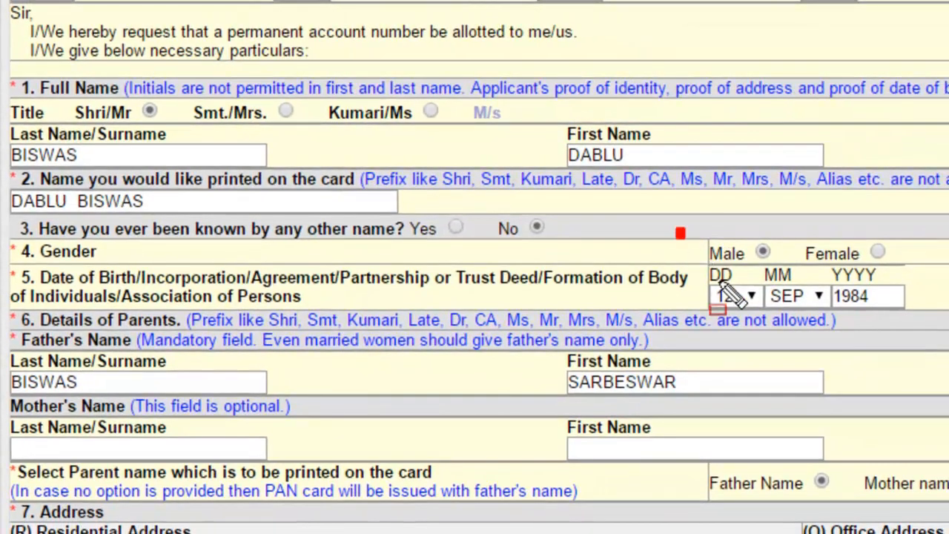
pyautogui.moveTo(678, 229); pyautogui.dragTo(902, 276)
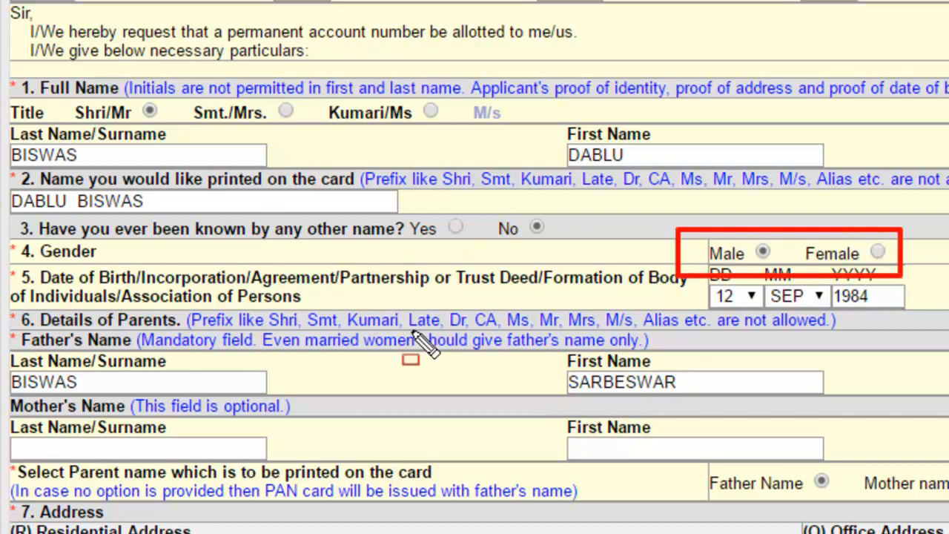
pyautogui.moveTo(684, 274)
pyautogui.mouseDown()
pyautogui.moveTo(784, 335)
pyautogui.moveTo(837, 343)
pyautogui.moveTo(948, 320)
pyautogui.mouseUp()
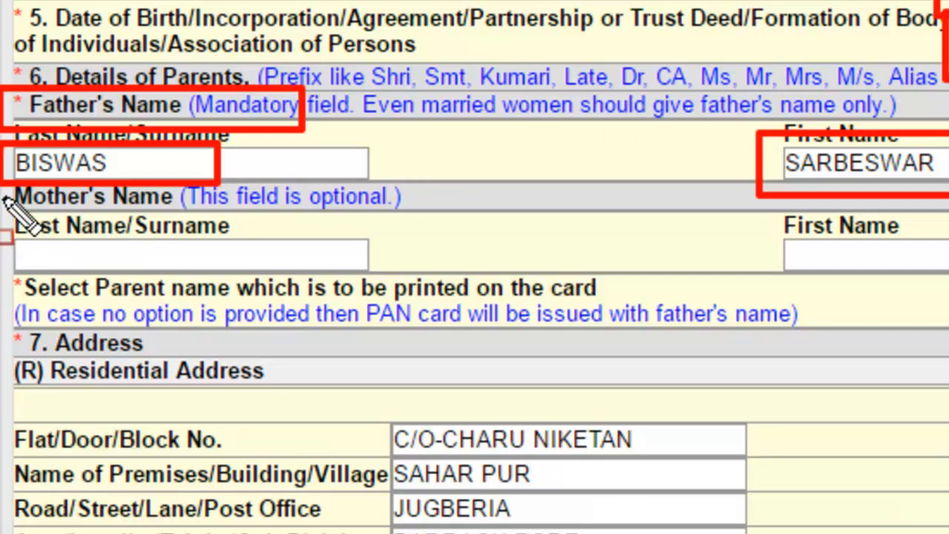
pyautogui.moveTo(8, 196)
pyautogui.mouseDown()
pyautogui.moveTo(75, 275)
pyautogui.moveTo(320, 288)
pyautogui.moveTo(393, 276)
pyautogui.moveTo(389, 295)
pyautogui.mouseUp()
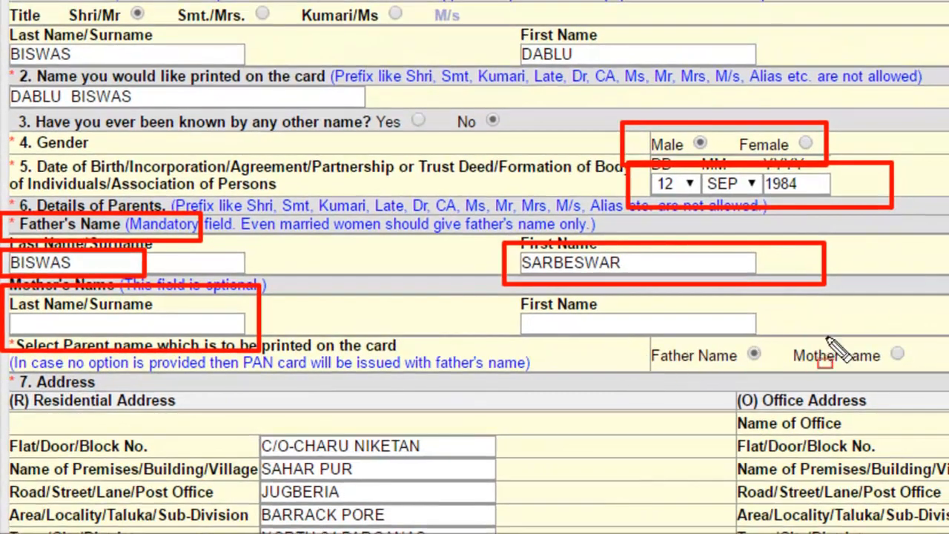
pyautogui.moveTo(626, 341)
pyautogui.mouseDown()
pyautogui.moveTo(729, 393)
pyautogui.moveTo(937, 384)
pyautogui.mouseUp()
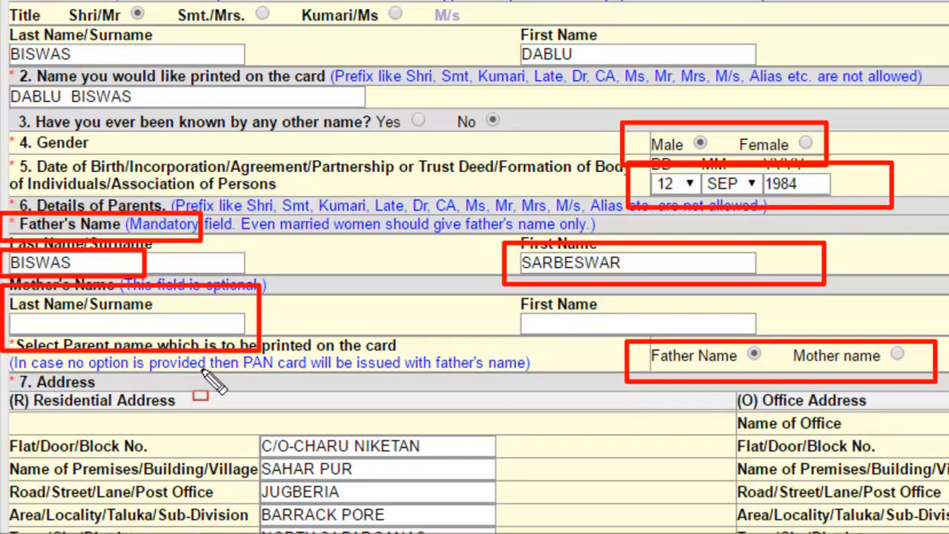
pyautogui.press('Escape')
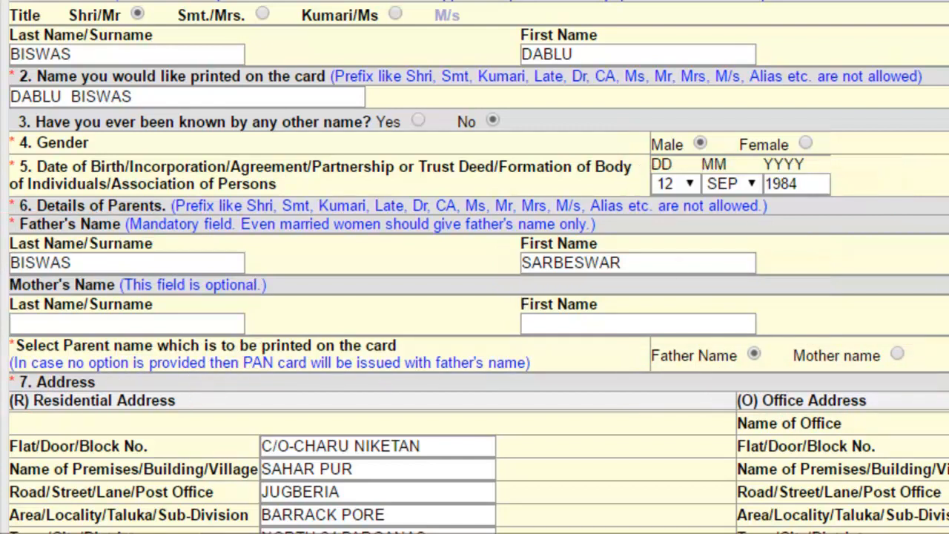
# - Scroll to section 7 Address and outline the Residential and Office Address blocks on screen
pyautogui.scroll(-3, 475, 267)
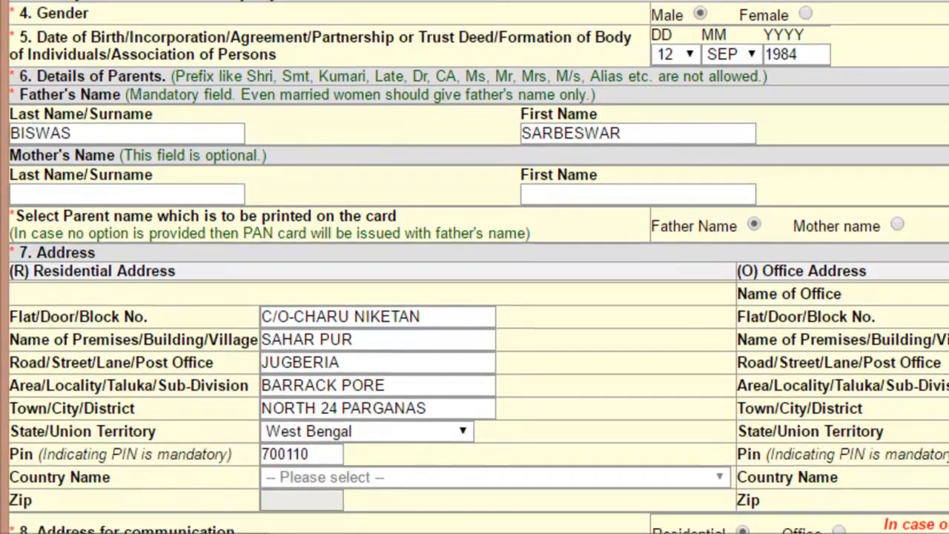
pyautogui.scroll(-2, 475, 267)
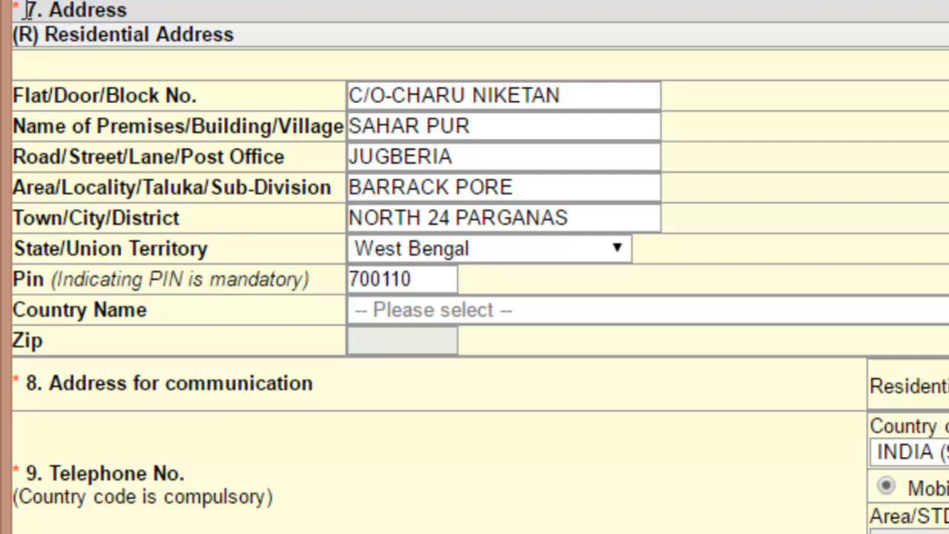
pyautogui.hotkey('ctrl', 'shift', 'd')
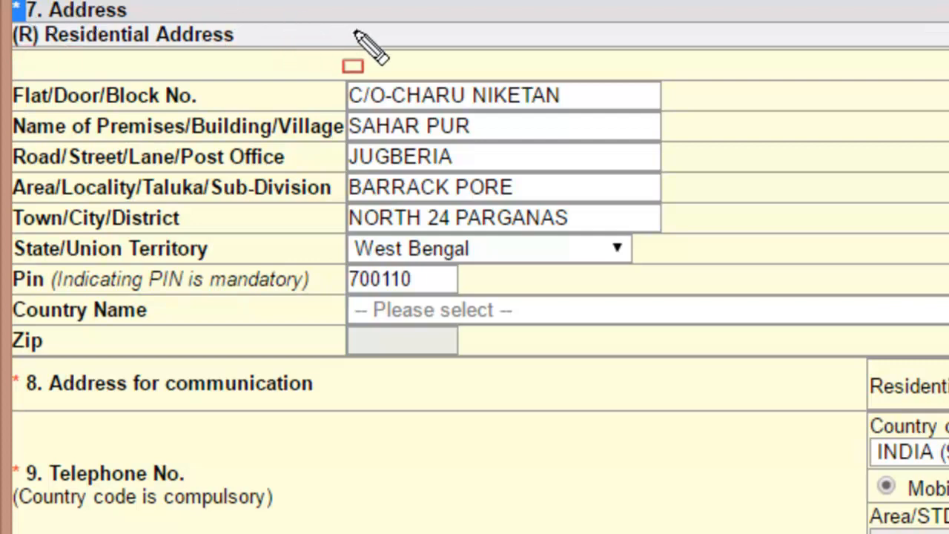
pyautogui.press('Escape')
pyautogui.moveTo(356, 31); pyautogui.dragTo(70, 61)
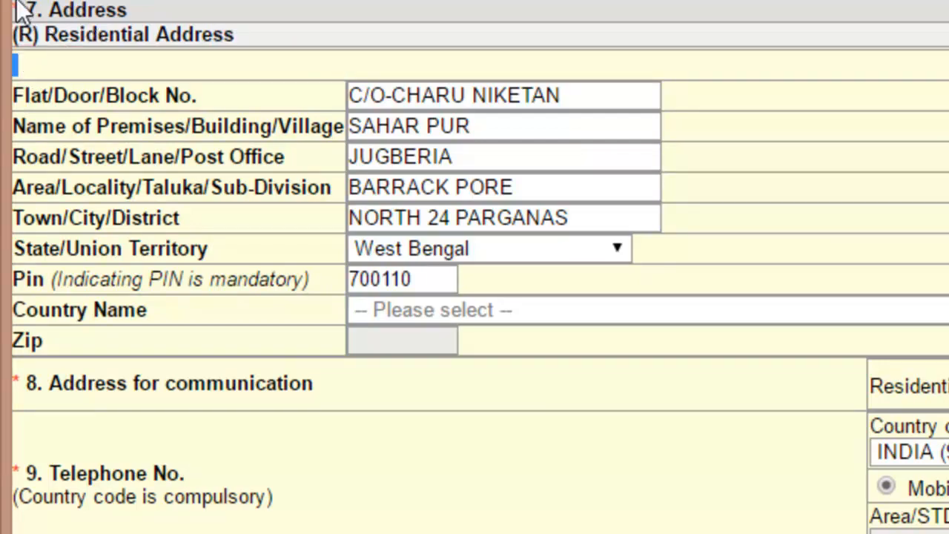
pyautogui.hotkey('ctrl', 'alt', 'd')
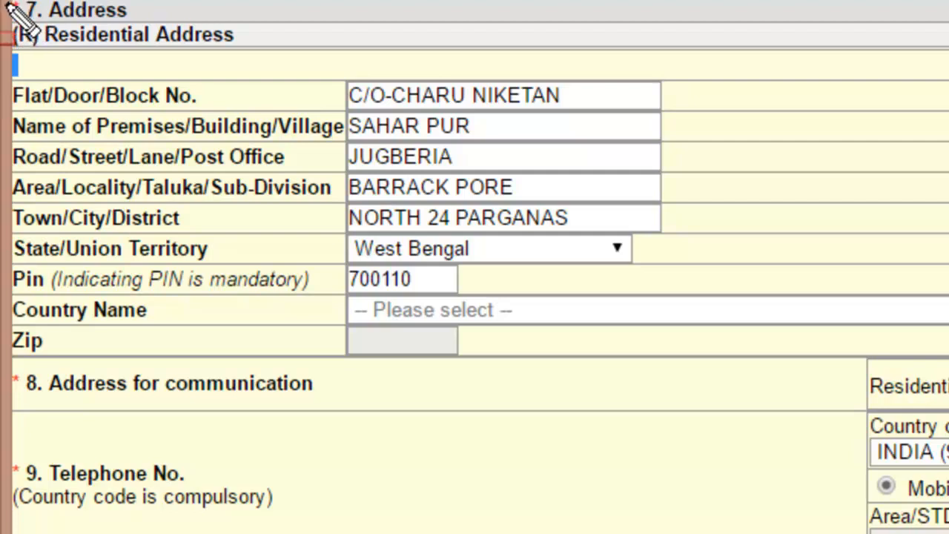
pyautogui.moveTo(5, 4); pyautogui.dragTo(41, 48)
pyautogui.moveTo(115, 115)
pyautogui.mouseDown()
pyautogui.moveTo(331, 267)
pyautogui.moveTo(441, 242)
pyautogui.moveTo(470, 215)
pyautogui.moveTo(420, 257)
pyautogui.moveTo(424, 281)
pyautogui.moveTo(494, 333)
pyautogui.moveTo(733, 355)
pyautogui.mouseUp()
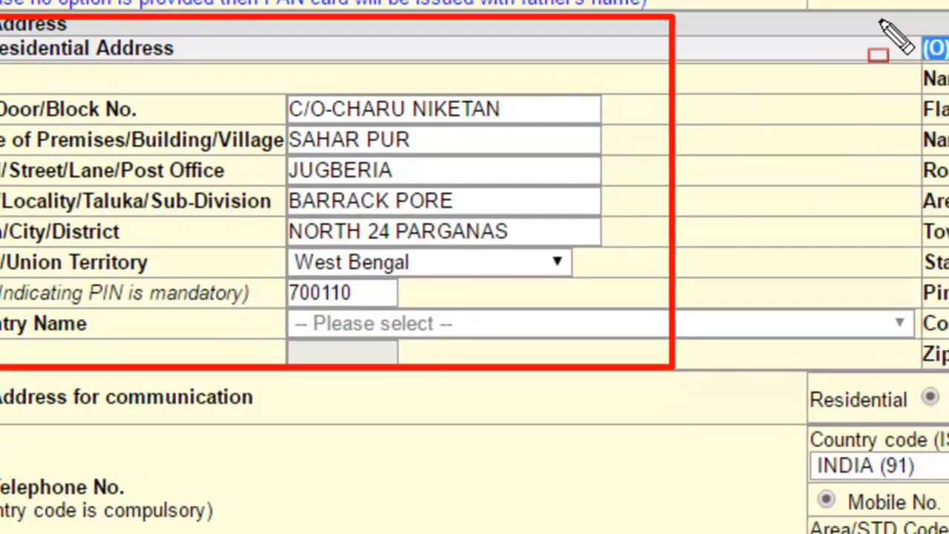
pyautogui.moveTo(939, 6)
pyautogui.mouseDown()
pyautogui.moveTo(623, 384)
pyautogui.moveTo(691, 422)
pyautogui.moveTo(948, 405)
pyautogui.moveTo(948, 482)
pyautogui.moveTo(948, 392)
pyautogui.moveTo(948, 469)
pyautogui.mouseUp()
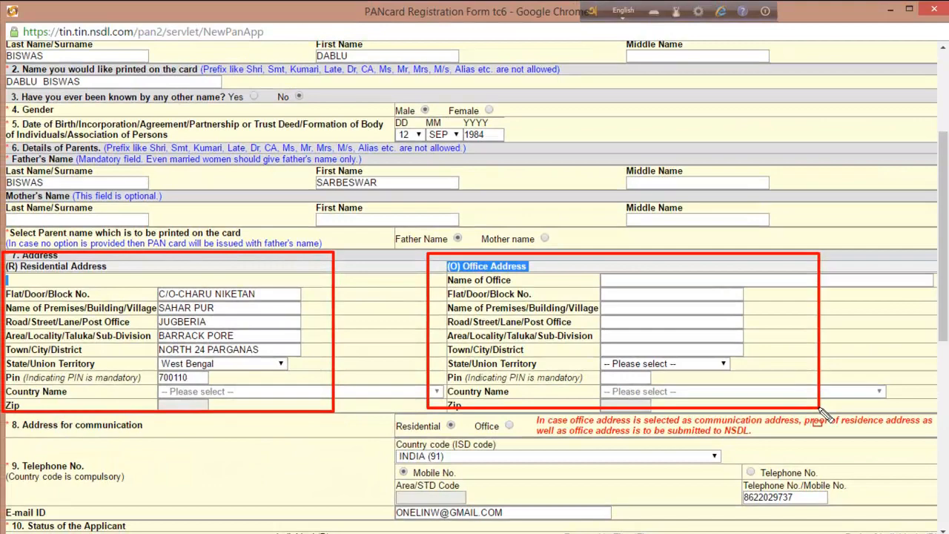
# - Scroll to section 8 and outline the Residential address-for-communication choice
pyautogui.press('Escape')
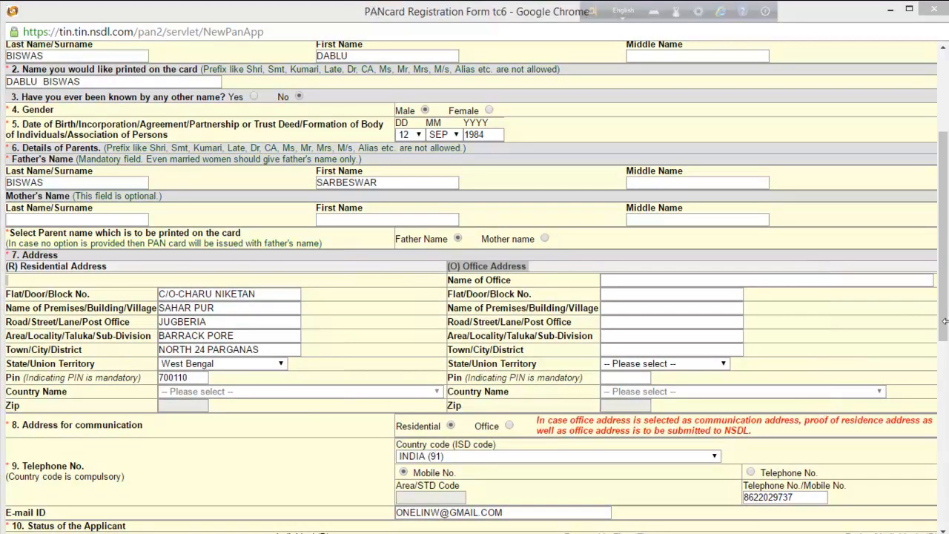
pyautogui.moveTo(945, 322); pyautogui.dragTo(947, 364)
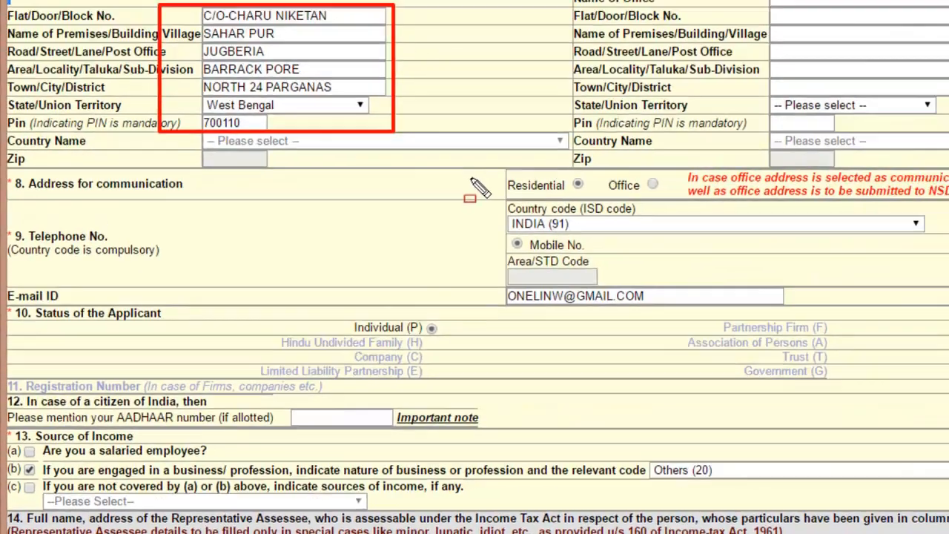
pyautogui.moveTo(492, 163); pyautogui.dragTo(598, 202)
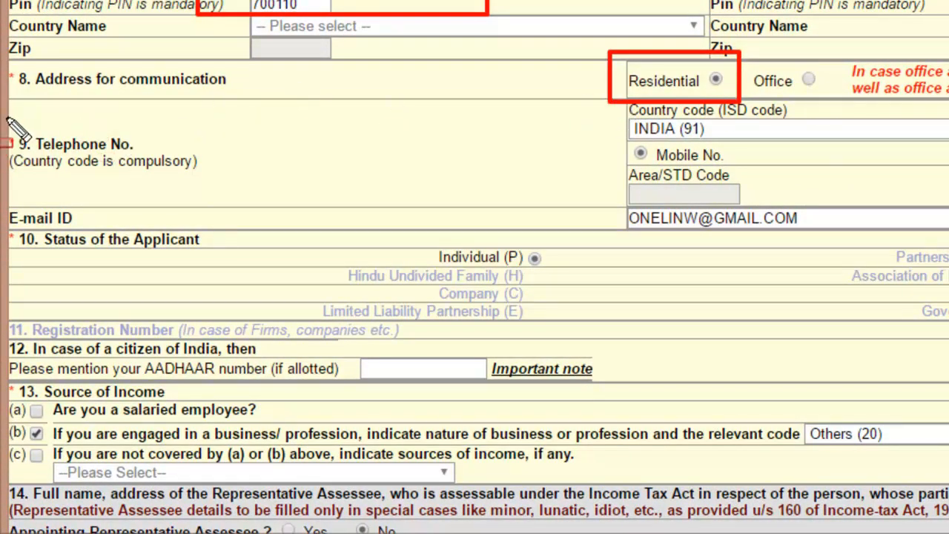
pyautogui.moveTo(9, 119)
pyautogui.mouseDown()
pyautogui.moveTo(124, 201)
pyautogui.moveTo(190, 212)
pyautogui.moveTo(282, 201)
pyautogui.moveTo(250, 194)
pyautogui.mouseUp()
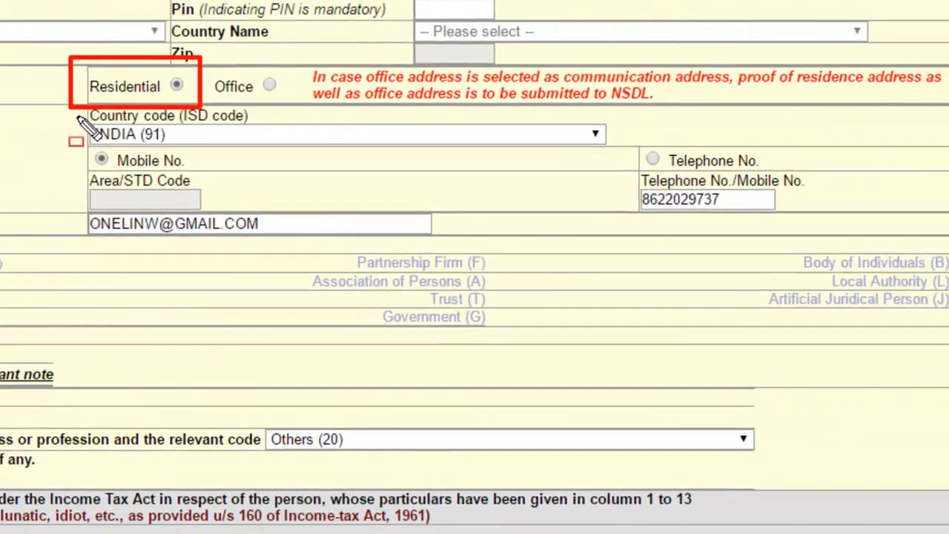
pyautogui.moveTo(78, 118)
pyautogui.mouseDown()
pyautogui.moveTo(238, 155)
pyautogui.moveTo(632, 152)
pyautogui.moveTo(634, 161)
pyautogui.mouseUp()
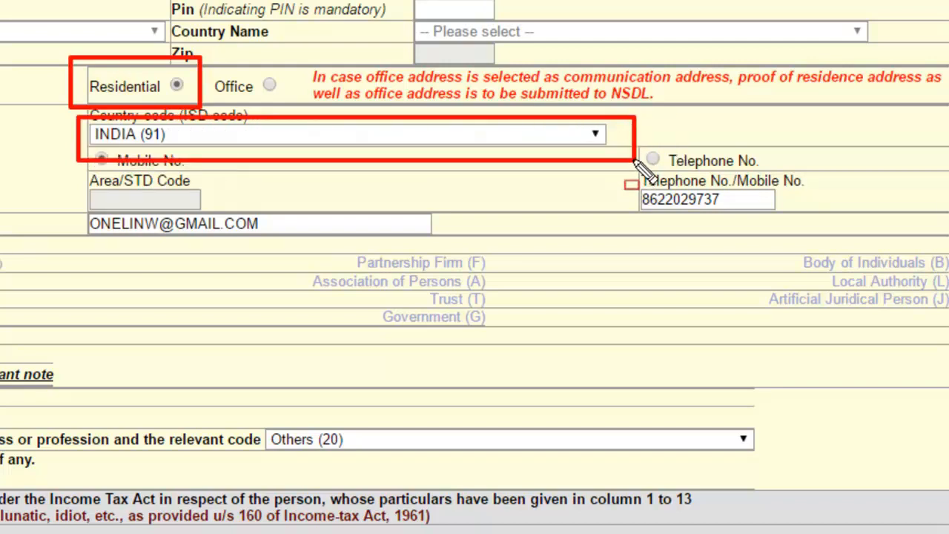
pyautogui.press('Escape')
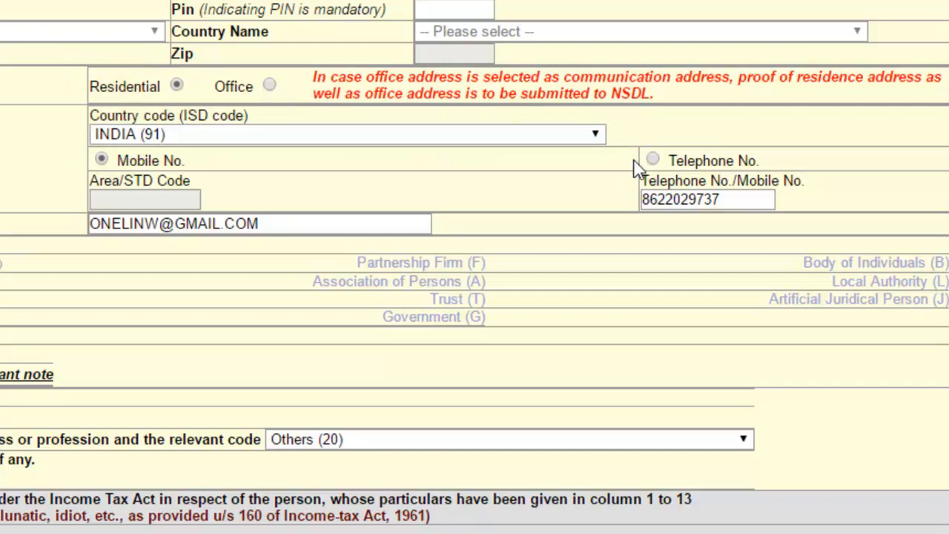
pyautogui.click(595, 136)
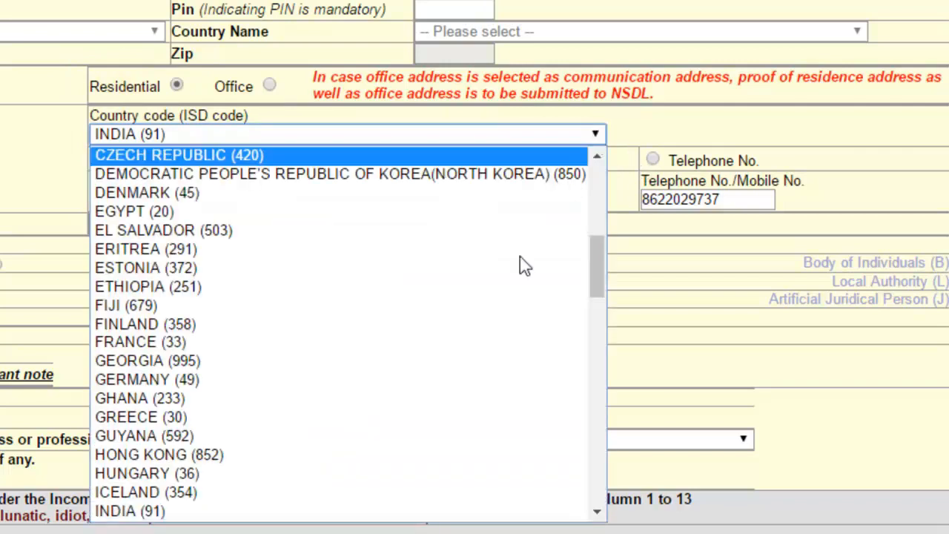
pyautogui.click(466, 511)
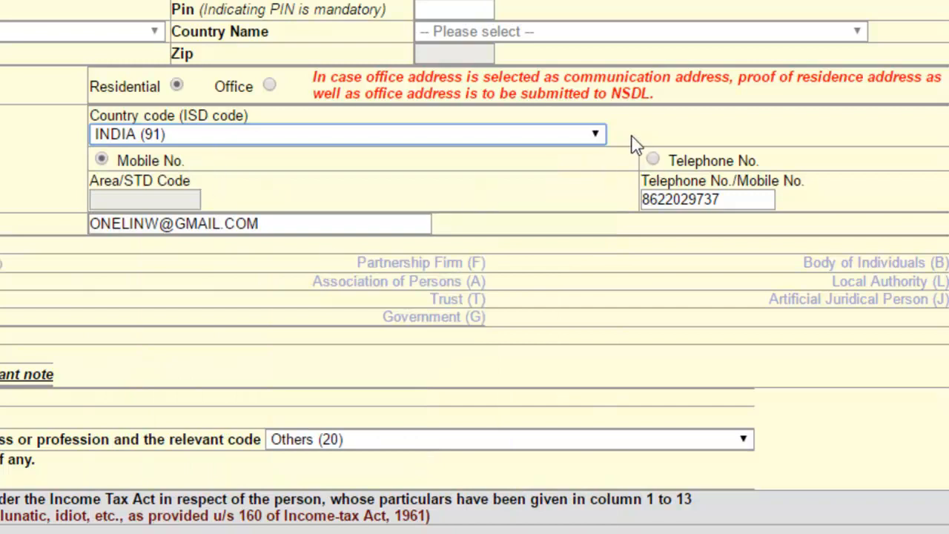
pyautogui.moveTo(634, 143); pyautogui.dragTo(632, 206)
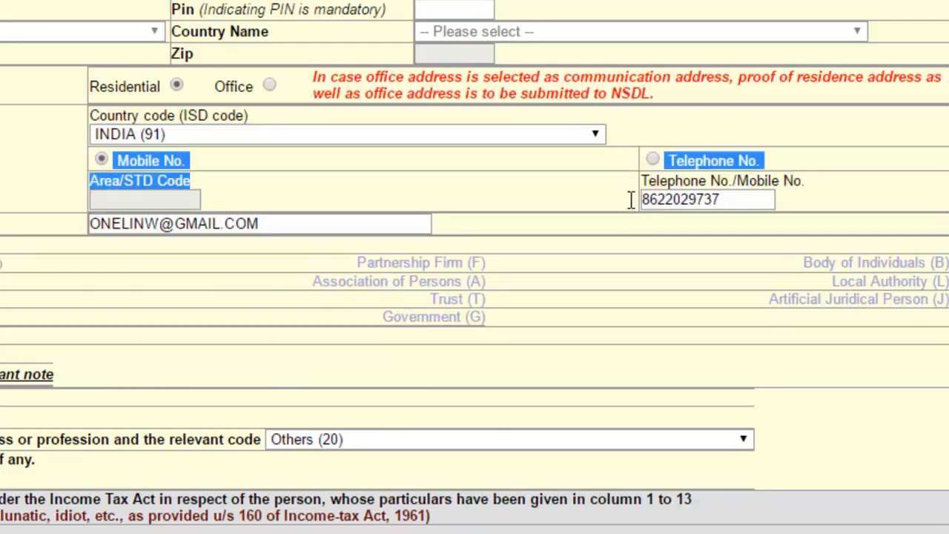
pyautogui.click(625, 208)
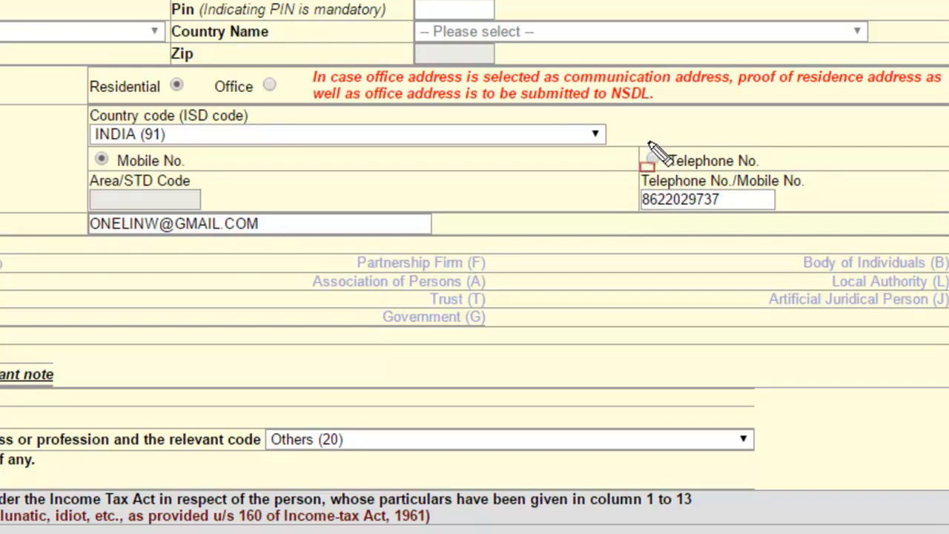
pyautogui.moveTo(643, 153)
pyautogui.mouseDown()
pyautogui.moveTo(749, 267)
pyautogui.moveTo(842, 224)
pyautogui.moveTo(810, 227)
pyautogui.mouseUp()
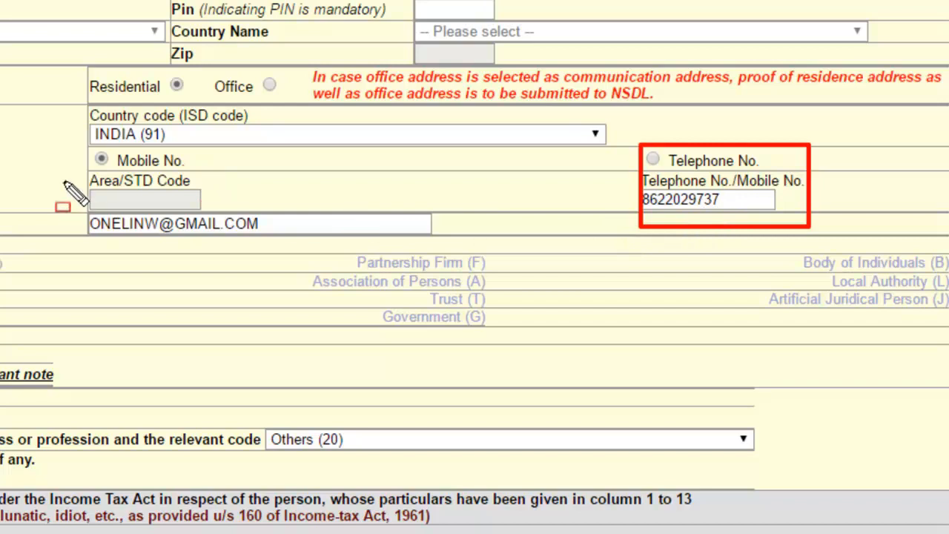
pyautogui.moveTo(60, 164)
pyautogui.mouseDown()
pyautogui.moveTo(111, 204)
pyautogui.moveTo(331, 210)
pyautogui.moveTo(300, 208)
pyautogui.moveTo(301, 193)
pyautogui.mouseUp()
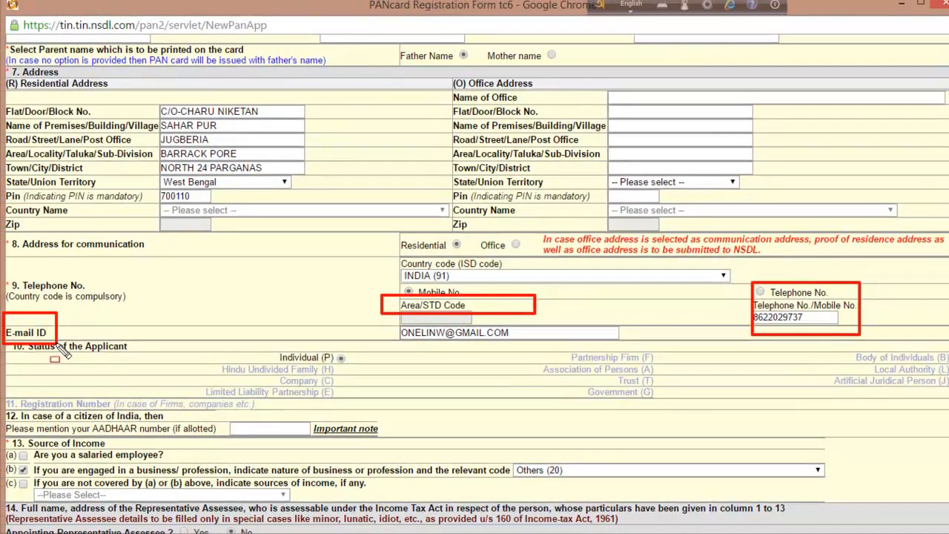
# - Outline the E-mail ID field and scroll down to Source of Income and Documents enclosed
pyautogui.moveTo(392, 315); pyautogui.dragTo(414, 341)
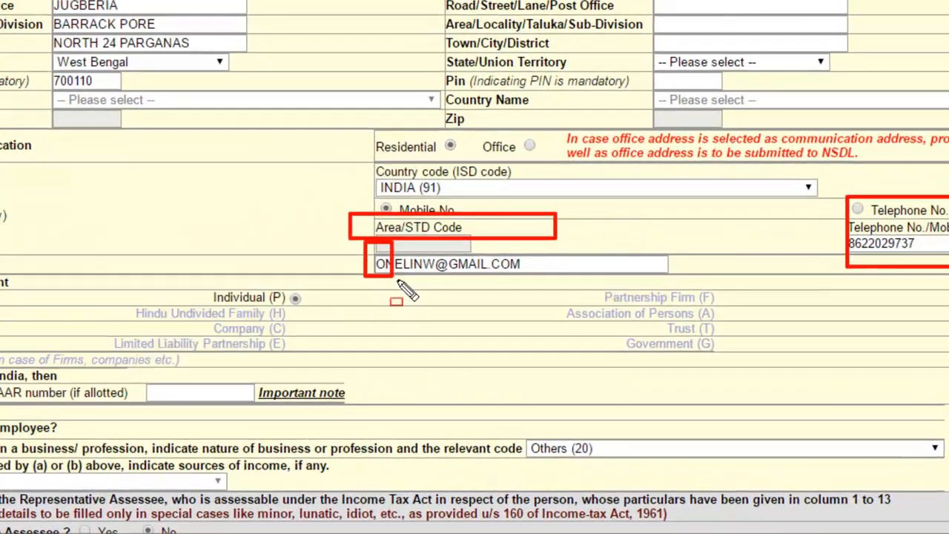
pyautogui.moveTo(398, 282)
pyautogui.mouseDown()
pyautogui.moveTo(556, 277)
pyautogui.moveTo(574, 290)
pyautogui.moveTo(578, 282)
pyautogui.mouseUp()
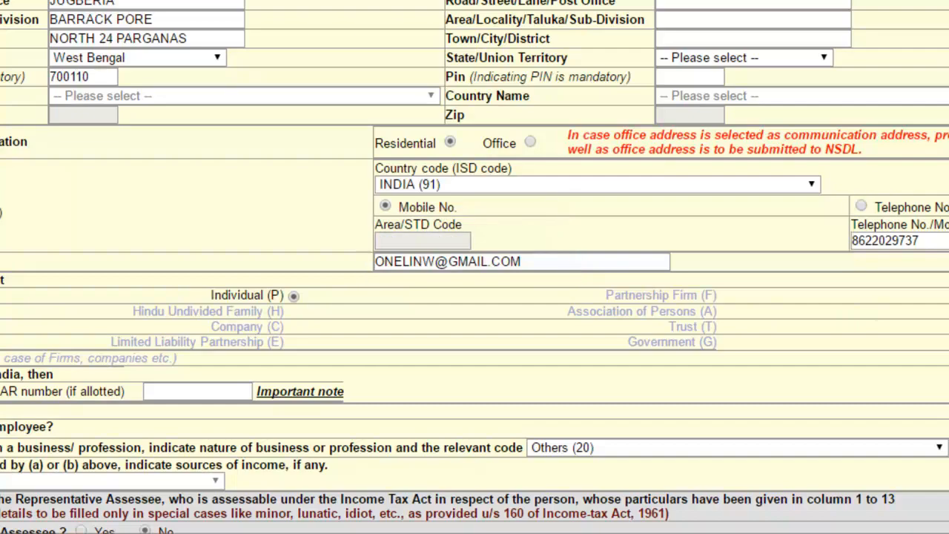
pyautogui.scroll(-1, 938, 372)
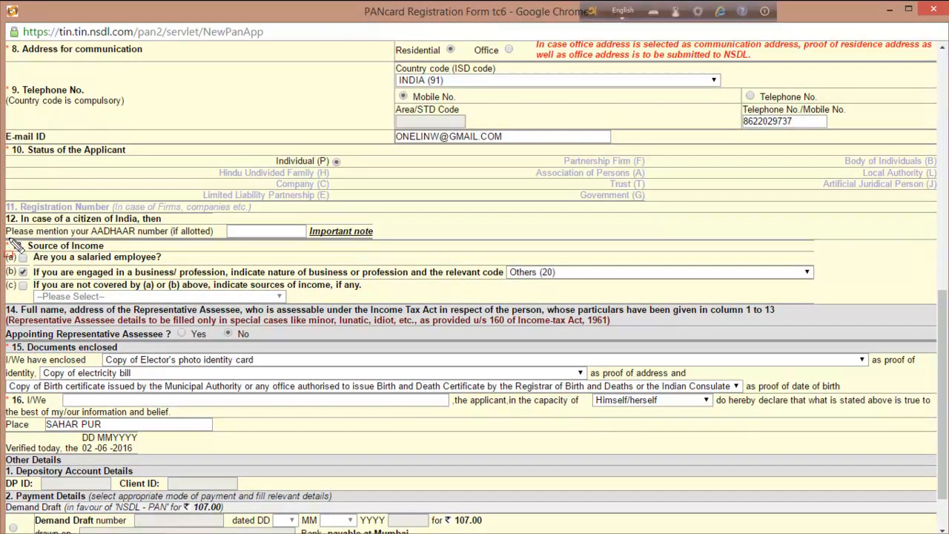
pyautogui.moveTo(8, 232)
pyautogui.mouseDown()
pyautogui.moveTo(25, 256)
pyautogui.moveTo(125, 261)
pyautogui.moveTo(190, 251)
pyautogui.mouseUp()
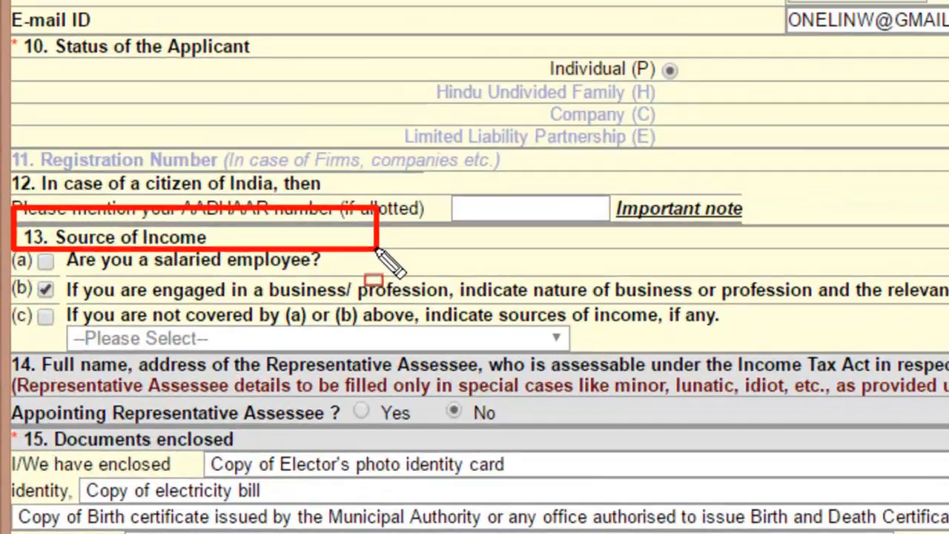
pyautogui.moveTo(378, 251); pyautogui.dragTo(387, 248)
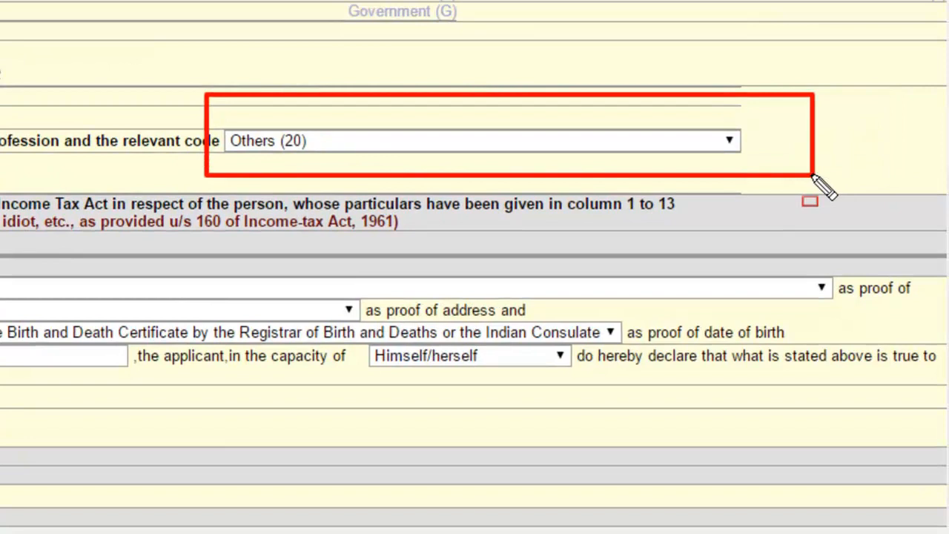
pyautogui.click(729, 141)
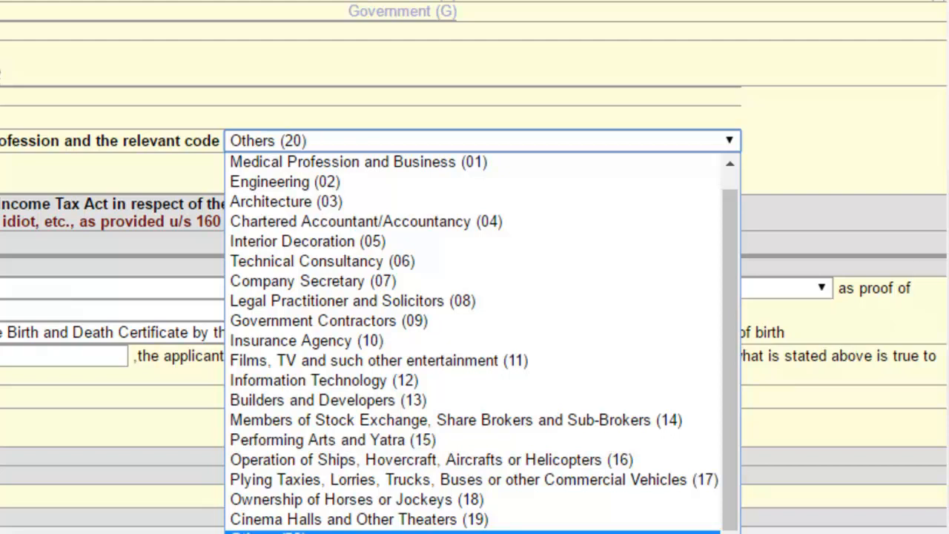
pyautogui.click(424, 149)
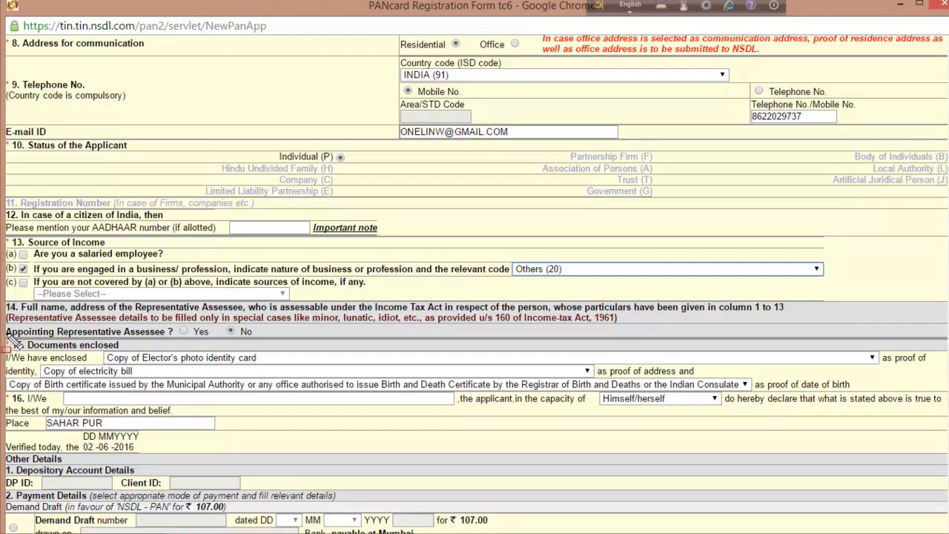
pyautogui.moveTo(7, 338)
pyautogui.mouseDown()
pyautogui.moveTo(135, 371)
pyautogui.moveTo(186, 369)
pyautogui.moveTo(149, 349)
pyautogui.mouseUp()
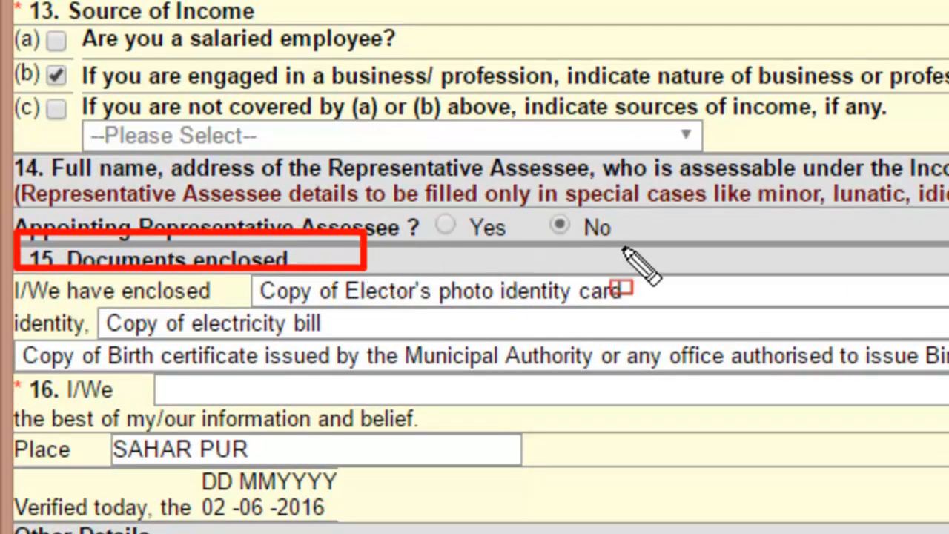
pyautogui.moveTo(239, 256)
pyautogui.mouseDown()
pyautogui.moveTo(335, 321)
pyautogui.moveTo(948, 334)
pyautogui.moveTo(948, 368)
pyautogui.moveTo(948, 359)
pyautogui.mouseUp()
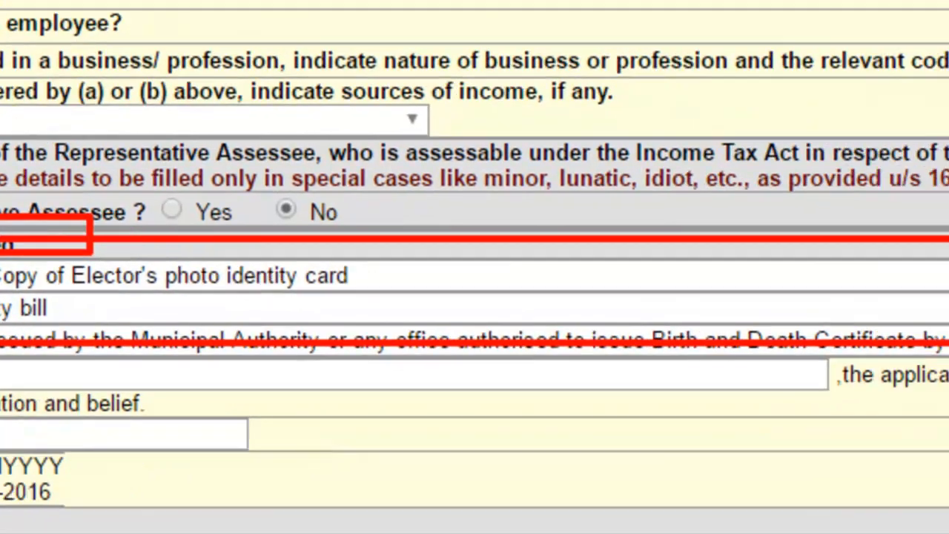
pyautogui.press('Escape')
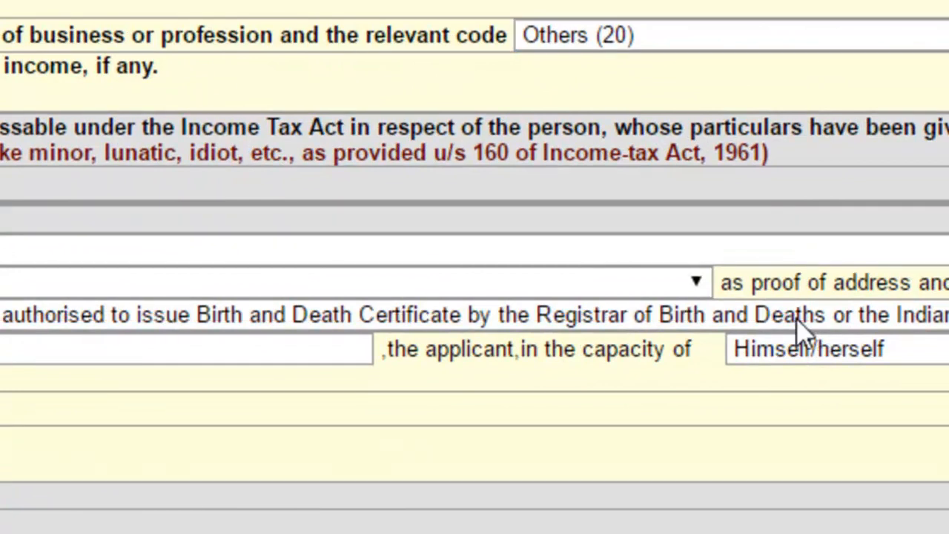
pyautogui.click(696, 282)
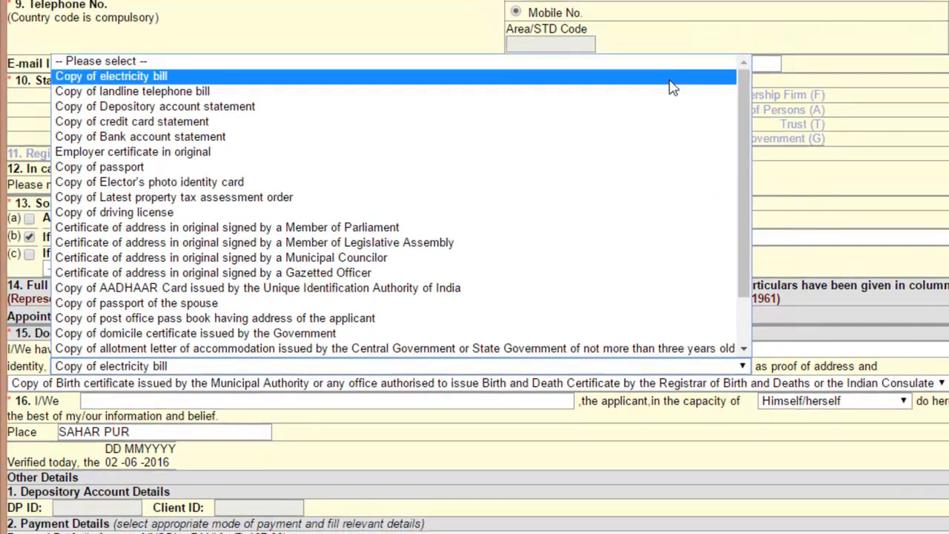
pyautogui.click(868, 354)
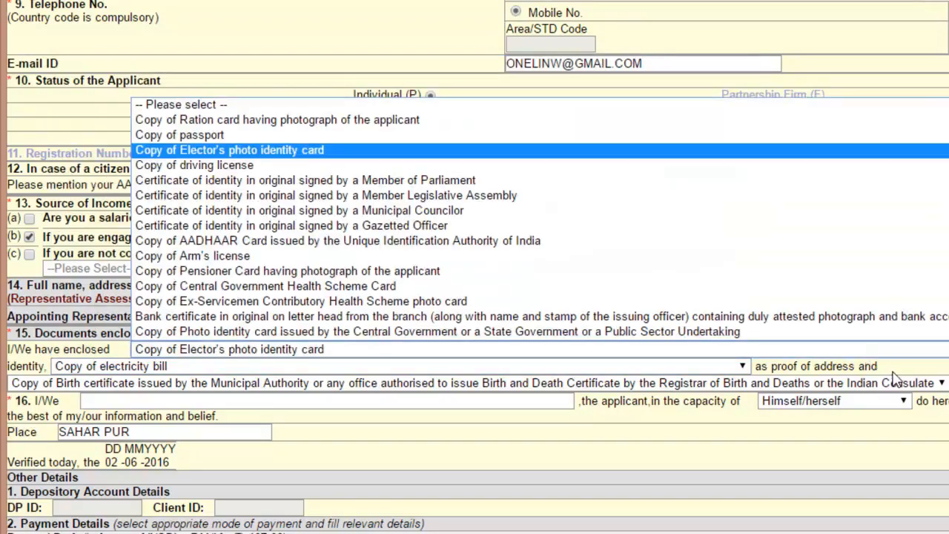
pyautogui.click(901, 371)
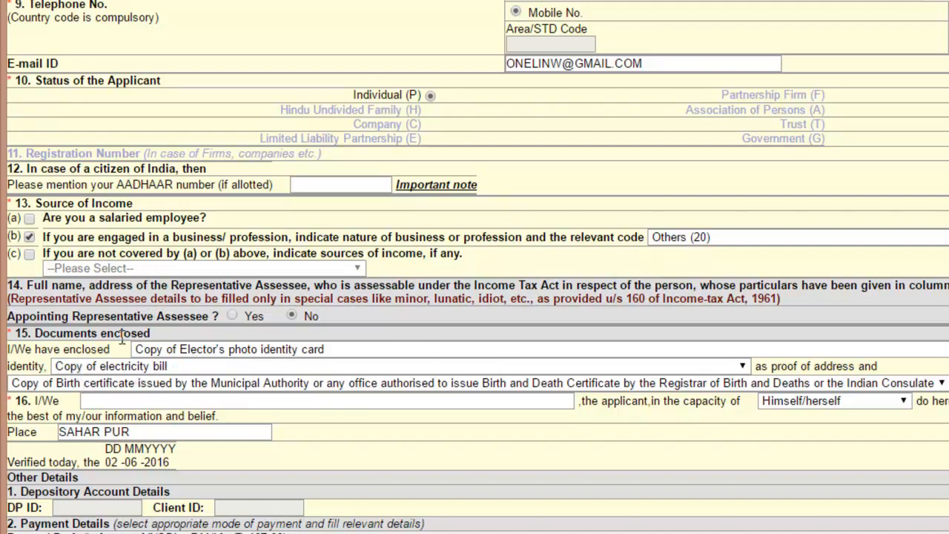
pyautogui.moveTo(123, 338); pyautogui.dragTo(218, 354)
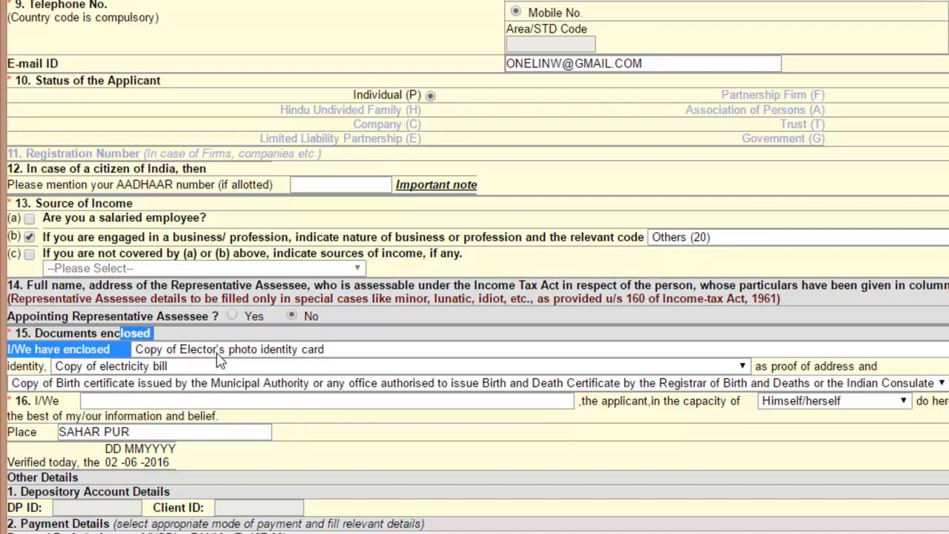
pyautogui.click(218, 355)
pyautogui.click(382, 368)
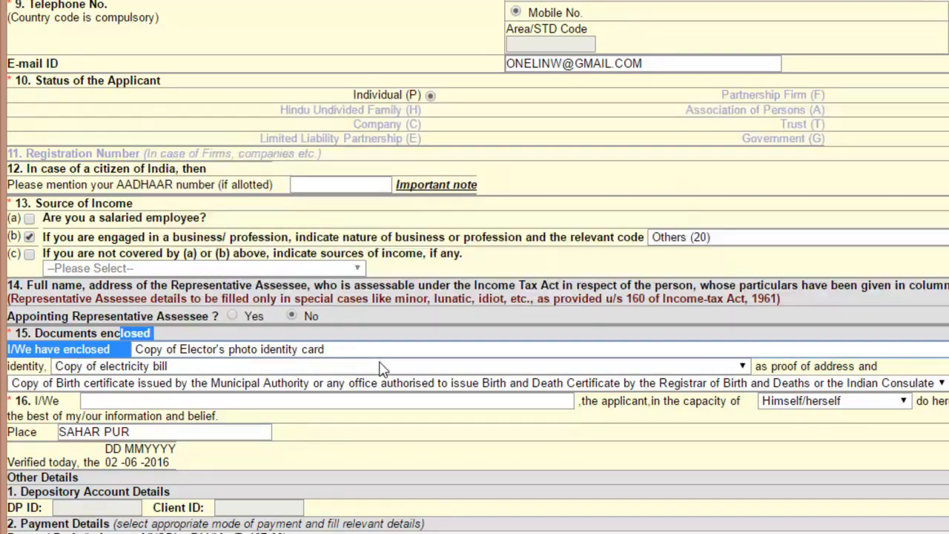
pyautogui.click(382, 366)
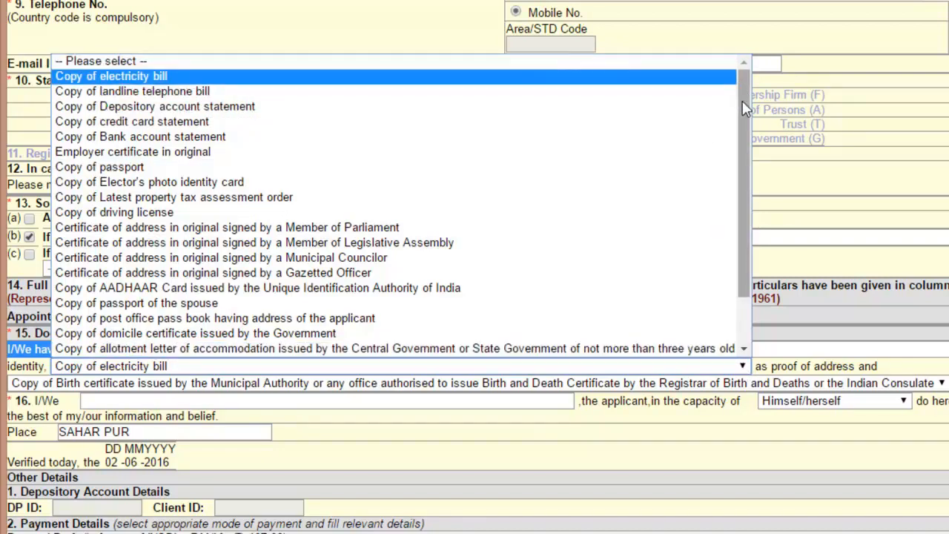
pyautogui.click(931, 267)
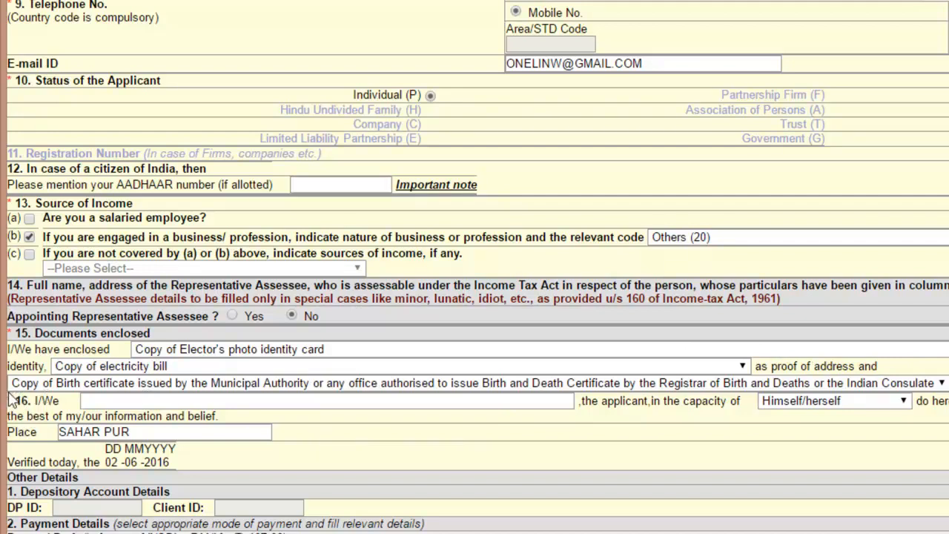
# - Enter the applicant's full name in item 16 with capacity Himself/herself
pyautogui.moveTo(12, 399); pyautogui.dragTo(37, 401)
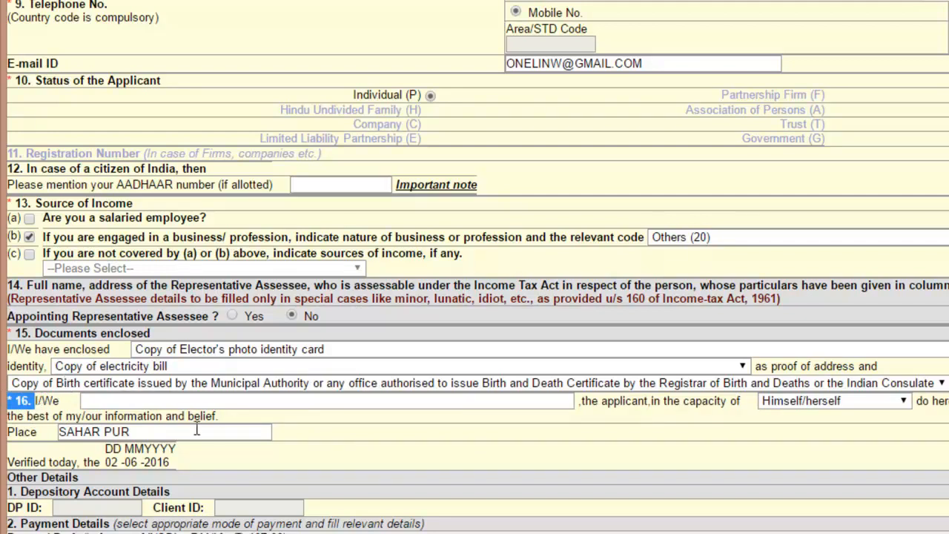
pyautogui.click(312, 437)
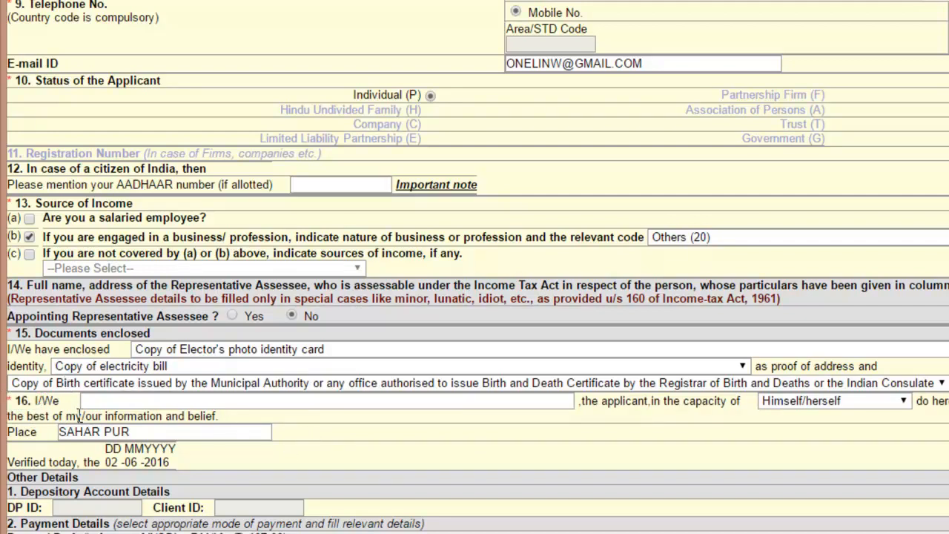
pyautogui.click(117, 401)
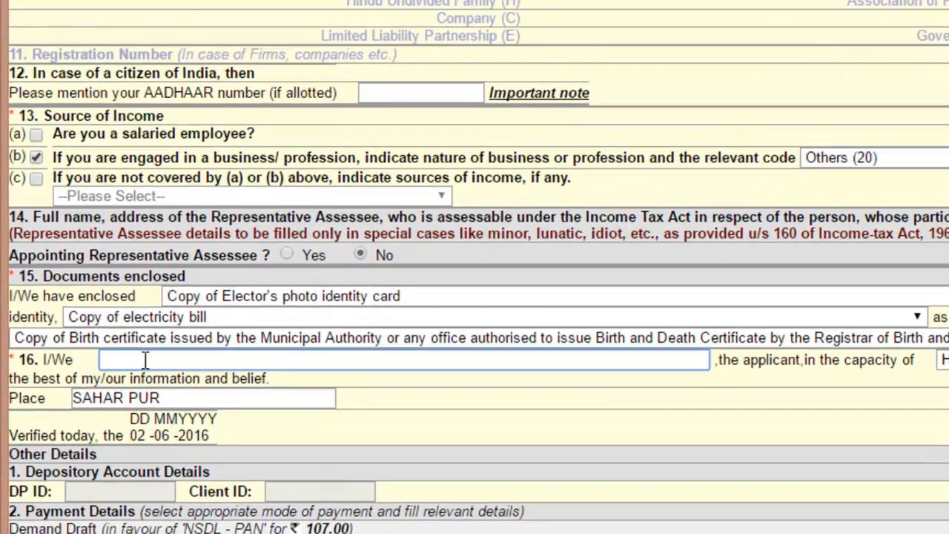
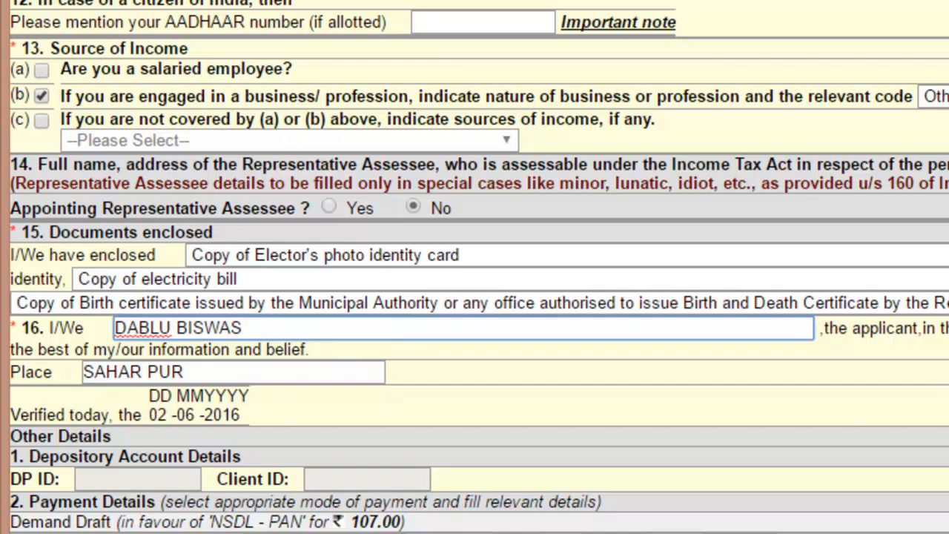
pyautogui.press('Tab')
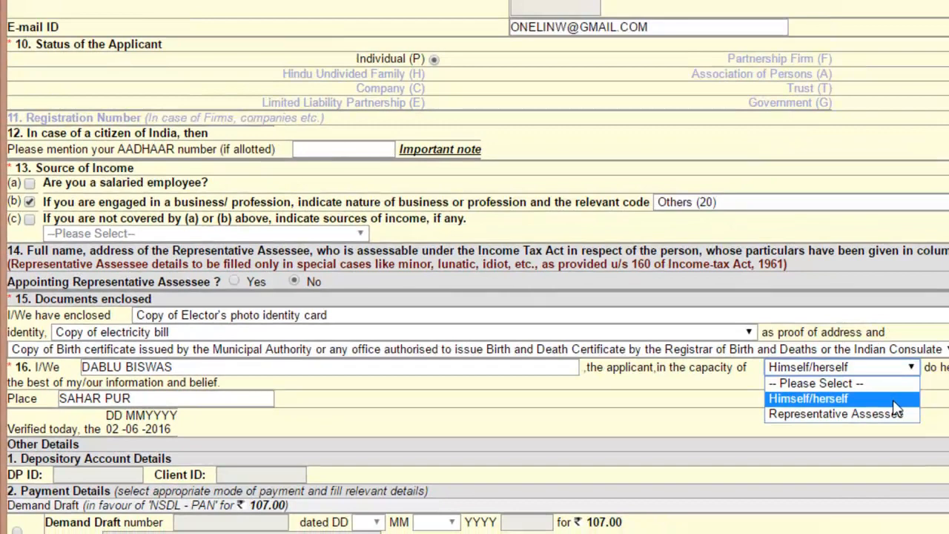
pyautogui.click(808, 397)
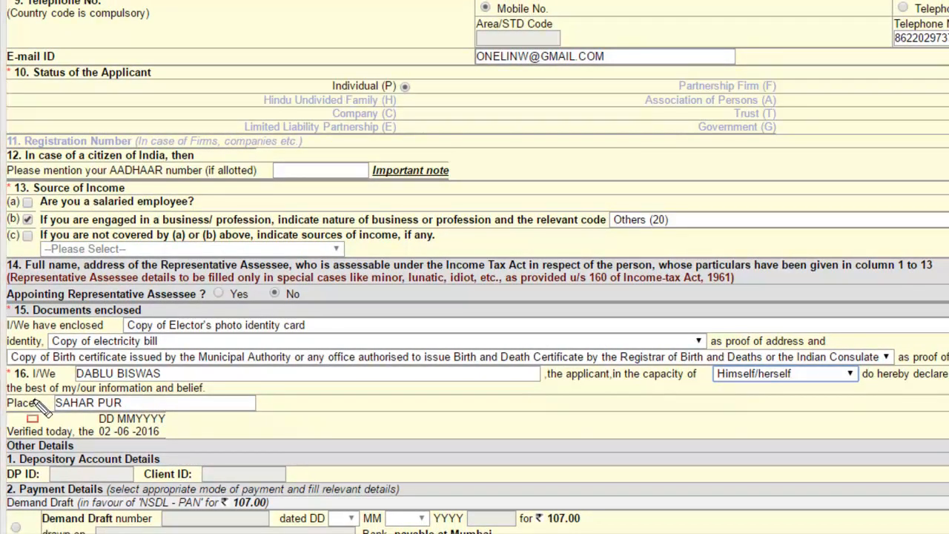
# - Mark the declaration name, place and 02-06-2016 date, then scroll to the Credit Card / Debit Card payment option
pyautogui.moveTo(30, 409); pyautogui.dragTo(168, 407)
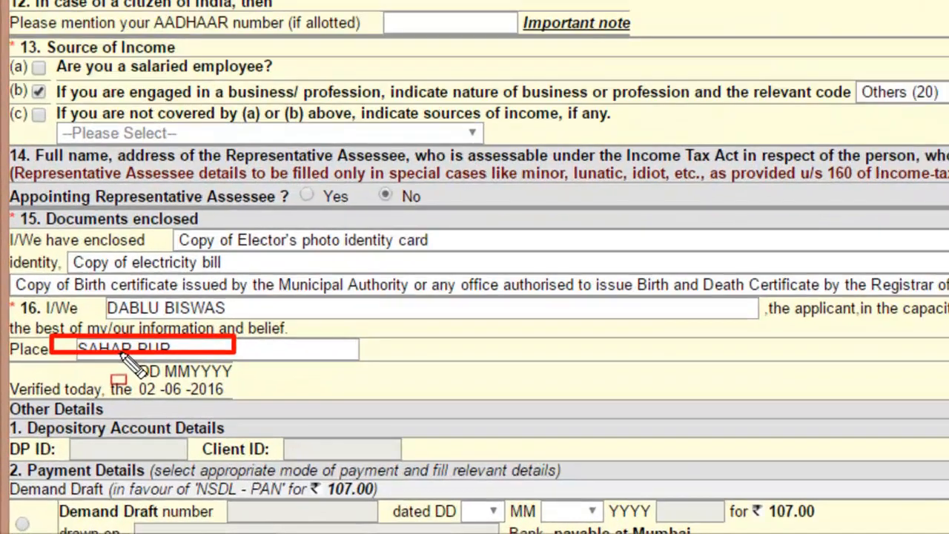
pyautogui.moveTo(85, 407); pyautogui.dragTo(167, 441)
pyautogui.moveTo(303, 363); pyautogui.dragTo(312, 356)
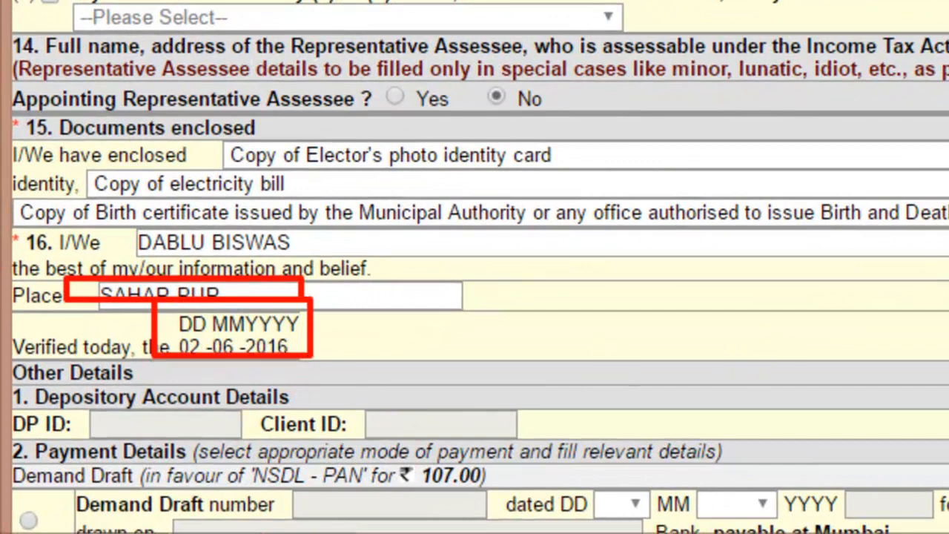
pyautogui.press('Escape')
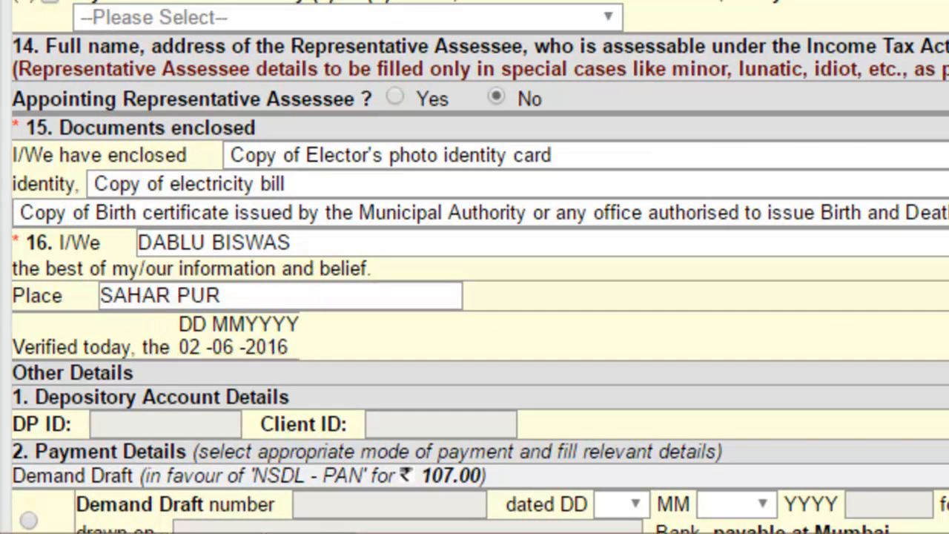
pyautogui.scroll(-3, 475, 267)
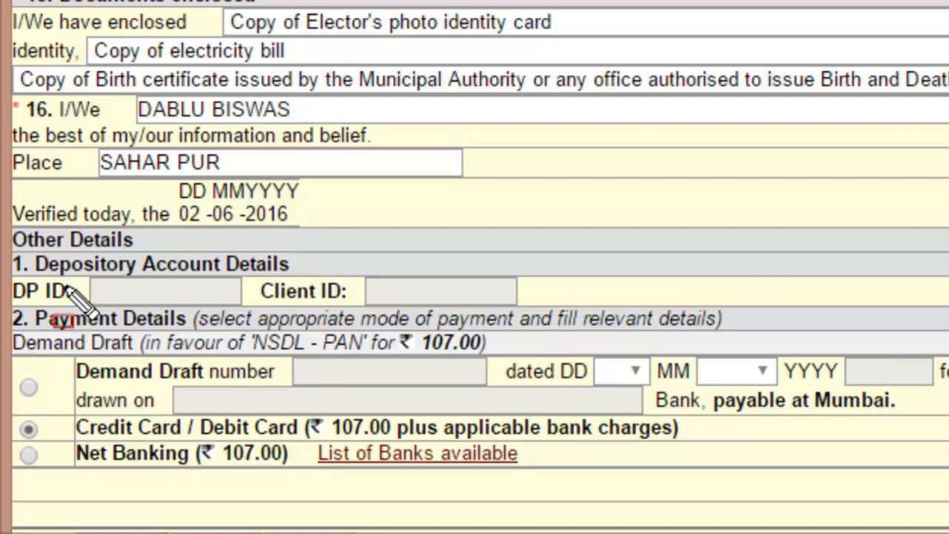
pyautogui.moveTo(21, 304)
pyautogui.mouseDown()
pyautogui.moveTo(108, 436)
pyautogui.moveTo(312, 478)
pyautogui.moveTo(703, 483)
pyautogui.moveTo(900, 498)
pyautogui.moveTo(948, 482)
pyautogui.mouseUp()
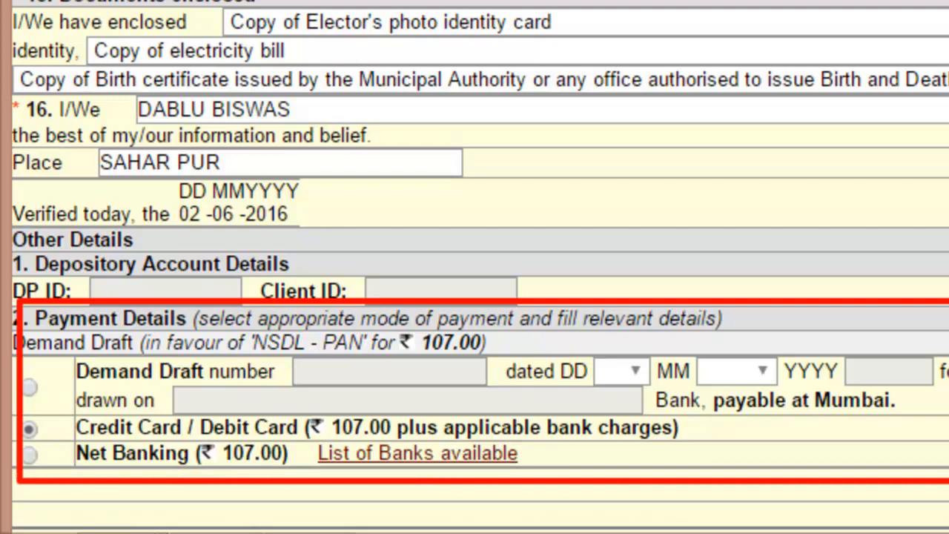
pyautogui.moveTo(944, 330); pyautogui.dragTo(945, 423)
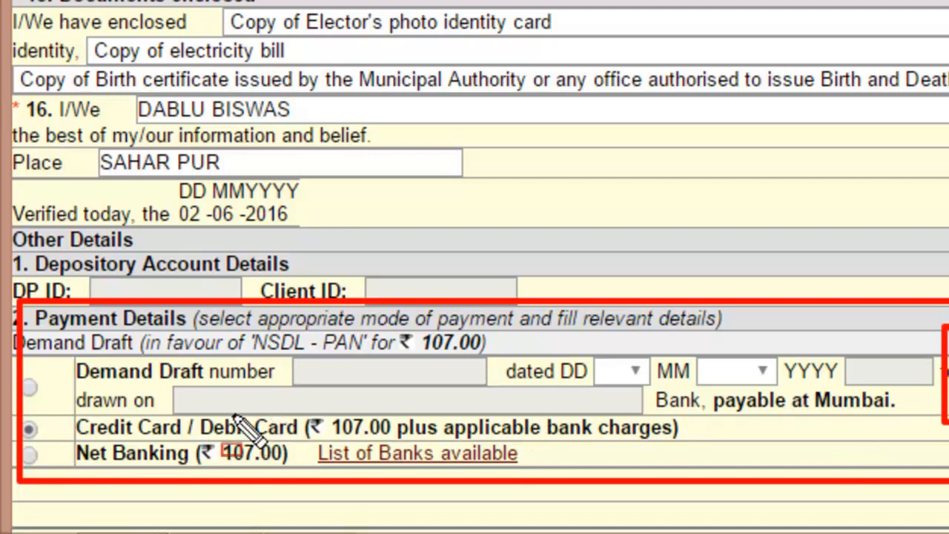
pyautogui.moveTo(50, 374); pyautogui.dragTo(69, 388)
pyautogui.moveTo(61, 348)
pyautogui.mouseDown()
pyautogui.moveTo(123, 379)
pyautogui.moveTo(224, 392)
pyautogui.moveTo(454, 390)
pyautogui.mouseUp()
pyautogui.moveTo(511, 407); pyautogui.dragTo(948, 401)
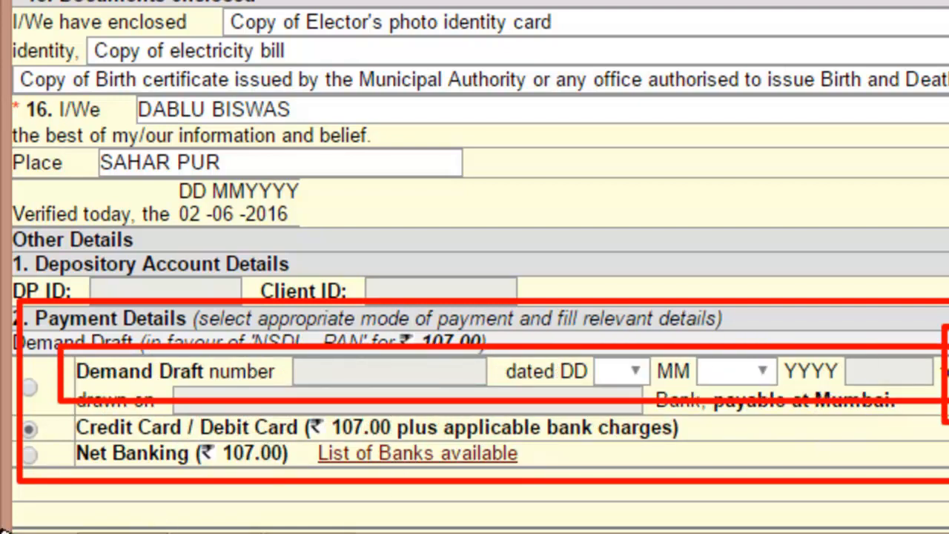
pyautogui.moveTo(36, 417); pyautogui.dragTo(55, 430)
pyautogui.moveTo(46, 387)
pyautogui.mouseDown()
pyautogui.moveTo(111, 424)
pyautogui.moveTo(181, 439)
pyautogui.moveTo(239, 430)
pyautogui.moveTo(304, 447)
pyautogui.moveTo(899, 439)
pyautogui.moveTo(924, 429)
pyautogui.moveTo(926, 445)
pyautogui.mouseUp()
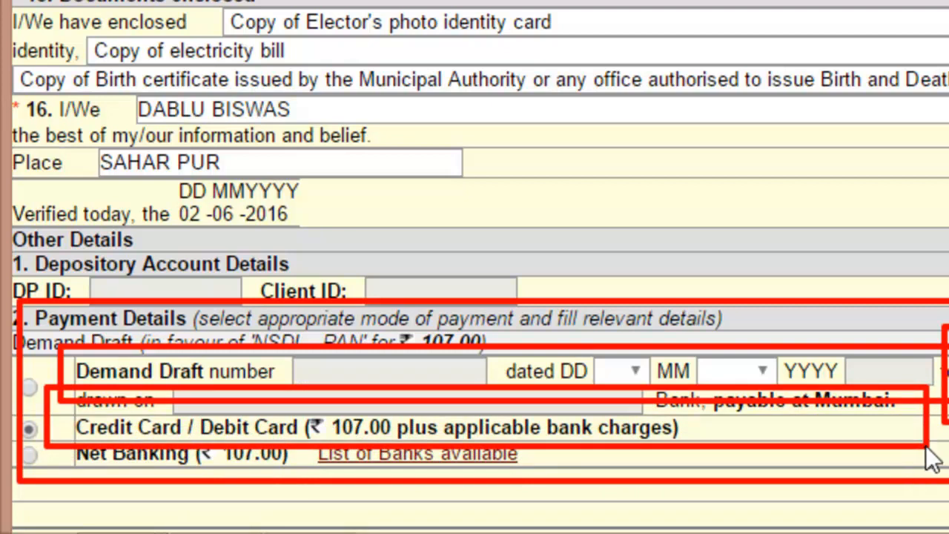
pyautogui.press('Escape')
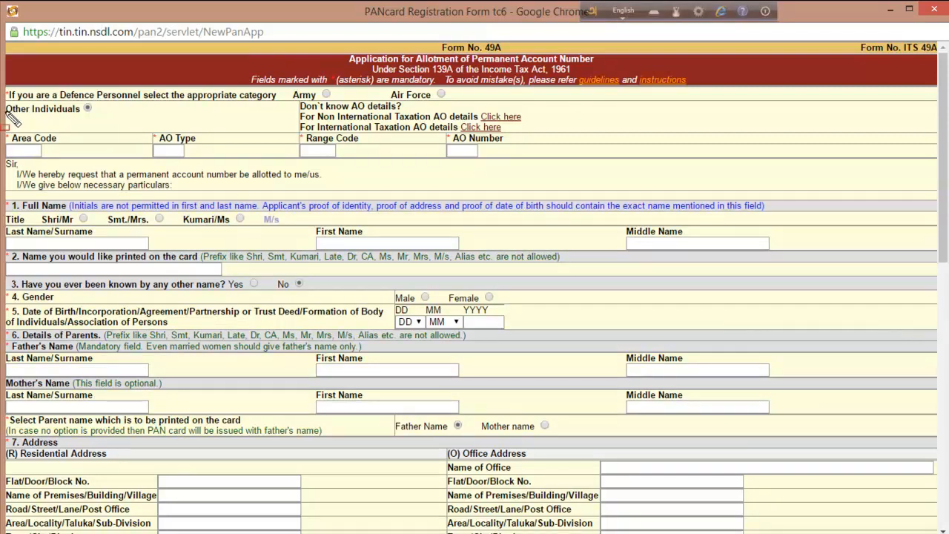
# - Outline the AO code fields and the Non International Taxation AO details link
pyautogui.moveTo(6, 109)
pyautogui.mouseDown()
pyautogui.moveTo(40, 145)
pyautogui.moveTo(144, 163)
pyautogui.moveTo(512, 175)
pyautogui.moveTo(497, 180)
pyautogui.mouseUp()
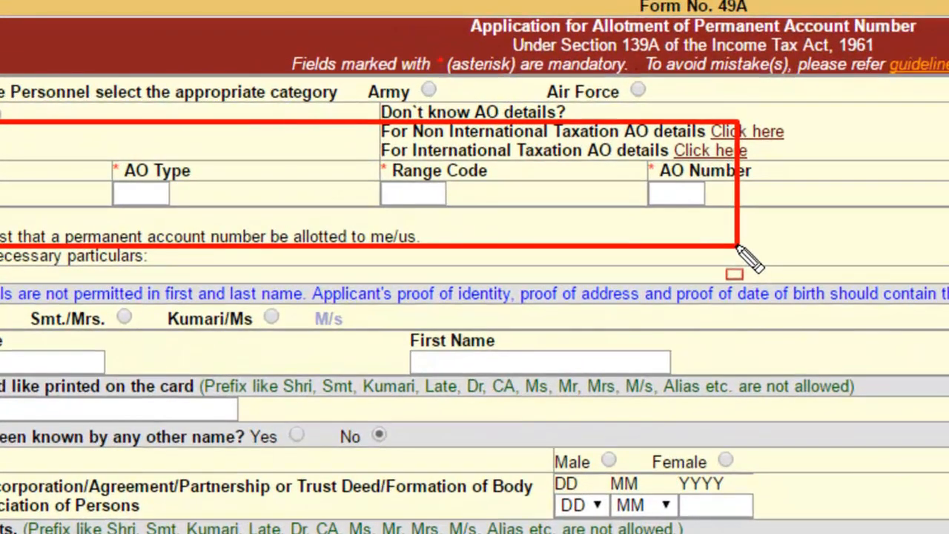
pyautogui.press('Escape')
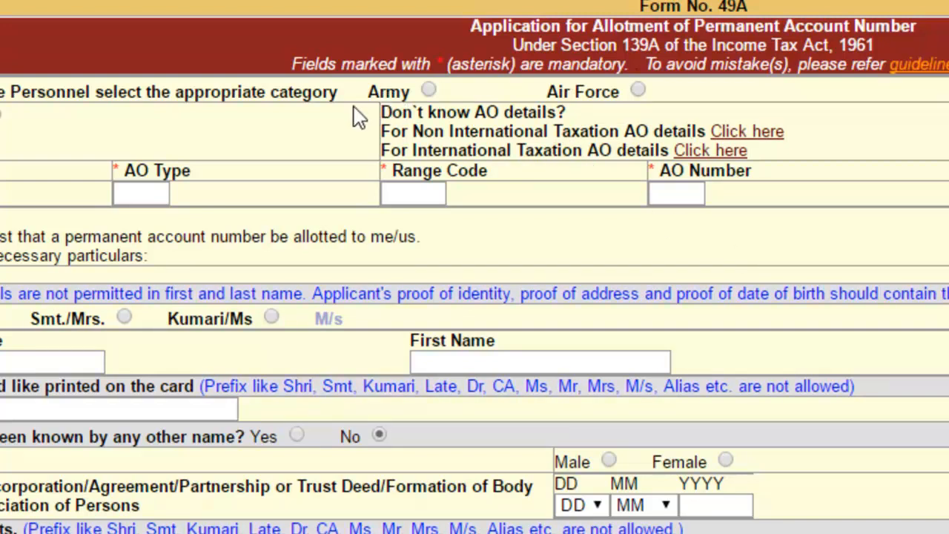
pyautogui.hotkey('ctrl', '2')
pyautogui.moveTo(355, 97)
pyautogui.mouseDown()
pyautogui.moveTo(428, 165)
pyautogui.moveTo(568, 186)
pyautogui.moveTo(857, 200)
pyautogui.mouseUp()
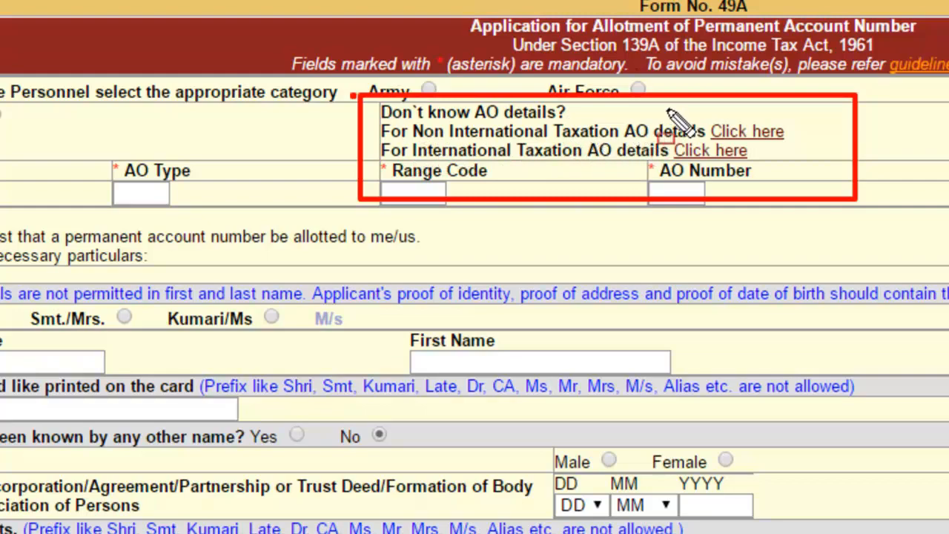
pyautogui.moveTo(671, 105)
pyautogui.mouseDown()
pyautogui.moveTo(701, 132)
pyautogui.moveTo(844, 161)
pyautogui.mouseUp()
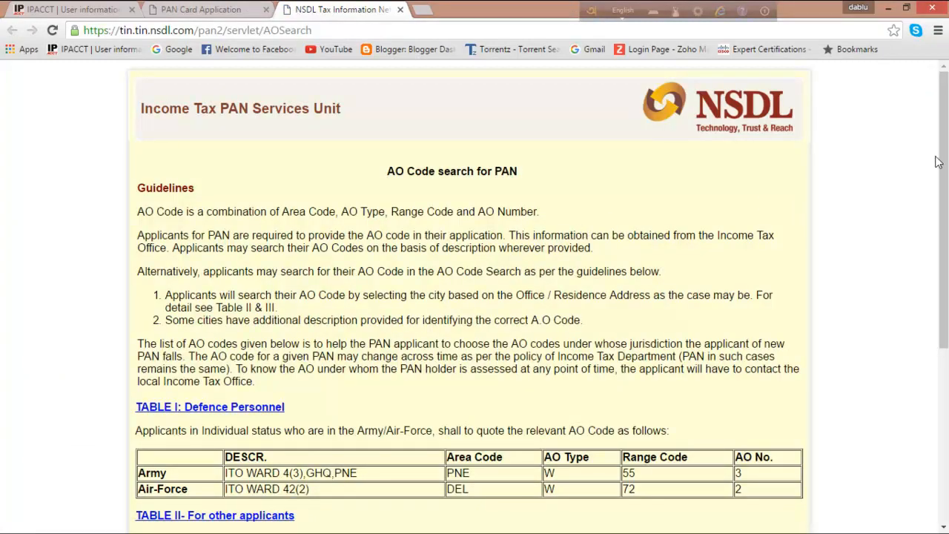
# - In Search on City, list the K cities and open the AO codes for KOLKATA
pyautogui.moveTo(945, 158); pyautogui.dragTo(944, 331)
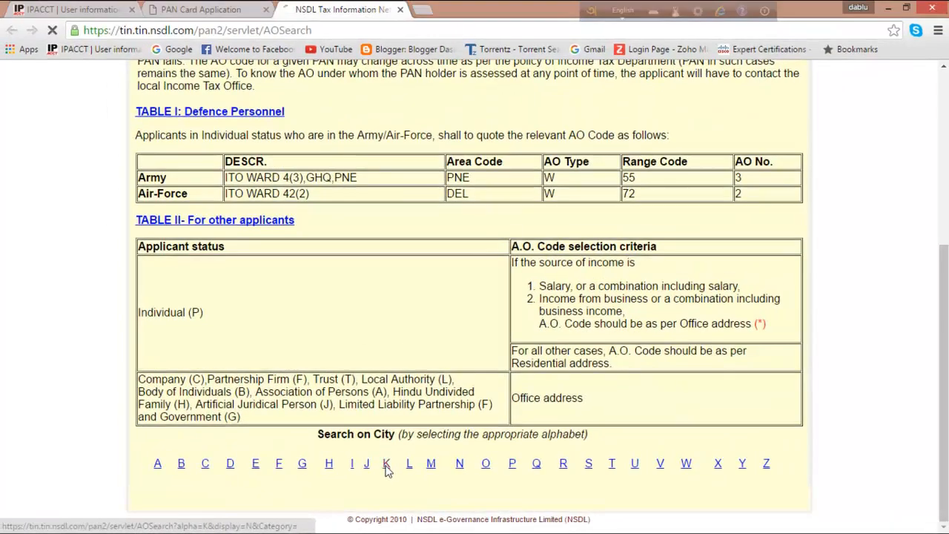
pyautogui.click(300, 397)
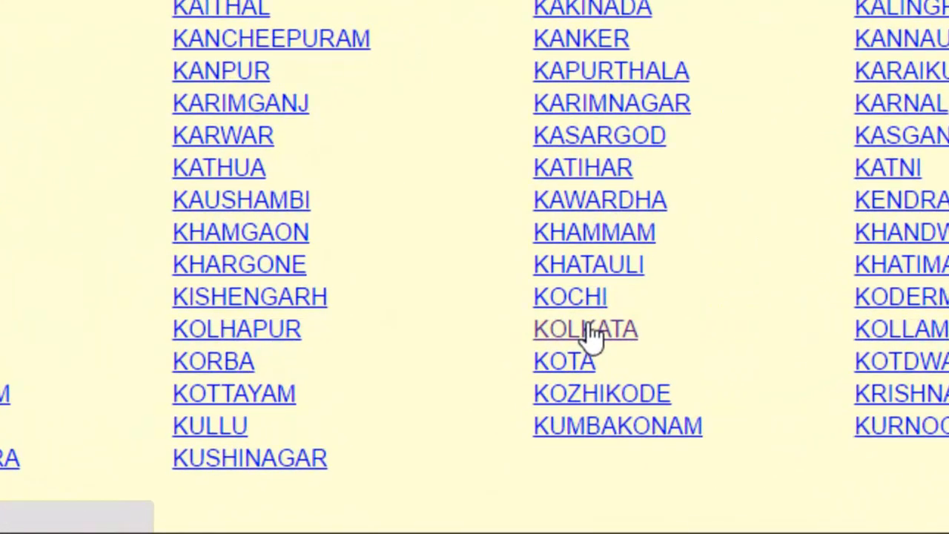
pyautogui.click(591, 331)
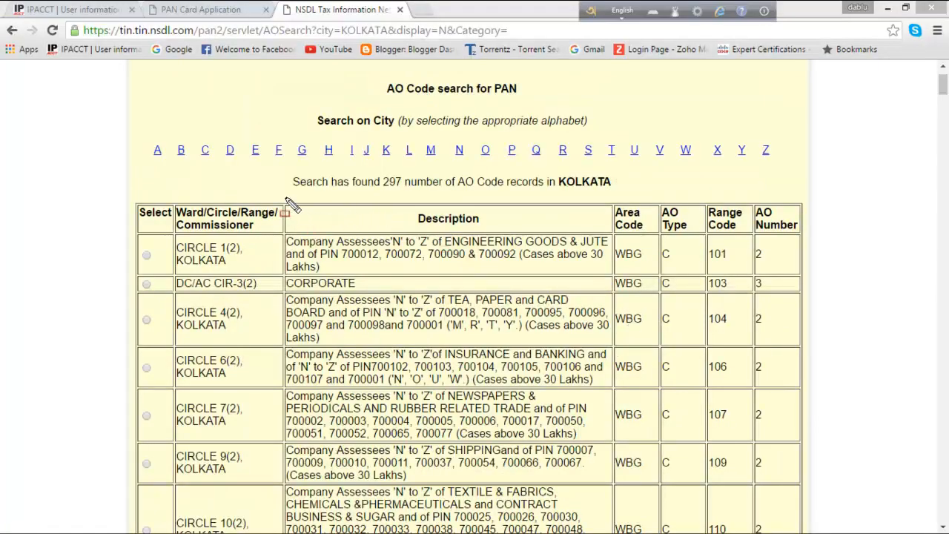
pyautogui.moveTo(290, 201)
pyautogui.mouseDown()
pyautogui.moveTo(378, 236)
pyautogui.moveTo(544, 236)
pyautogui.moveTo(610, 258)
pyautogui.moveTo(603, 228)
pyautogui.moveTo(599, 533)
pyautogui.moveTo(613, 529)
pyautogui.moveTo(612, 514)
pyautogui.mouseUp()
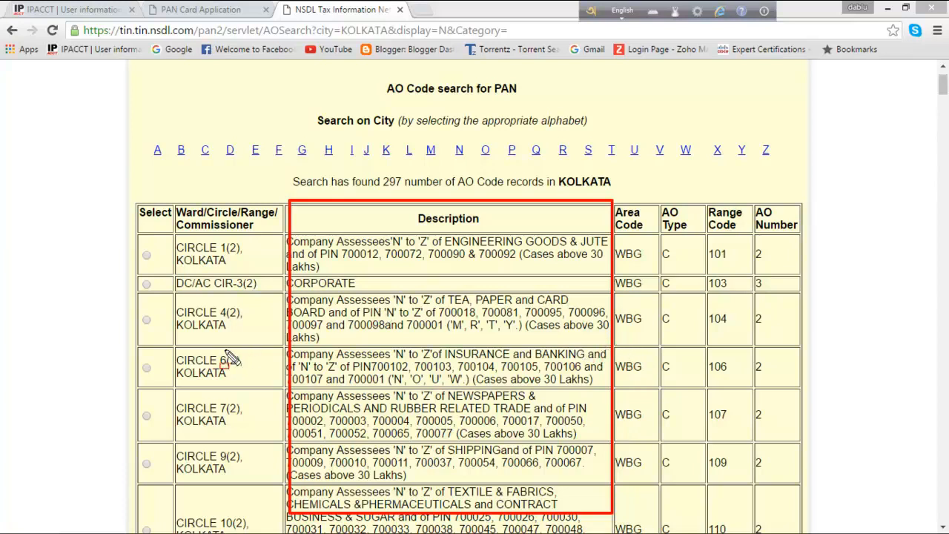
pyautogui.press('Escape')
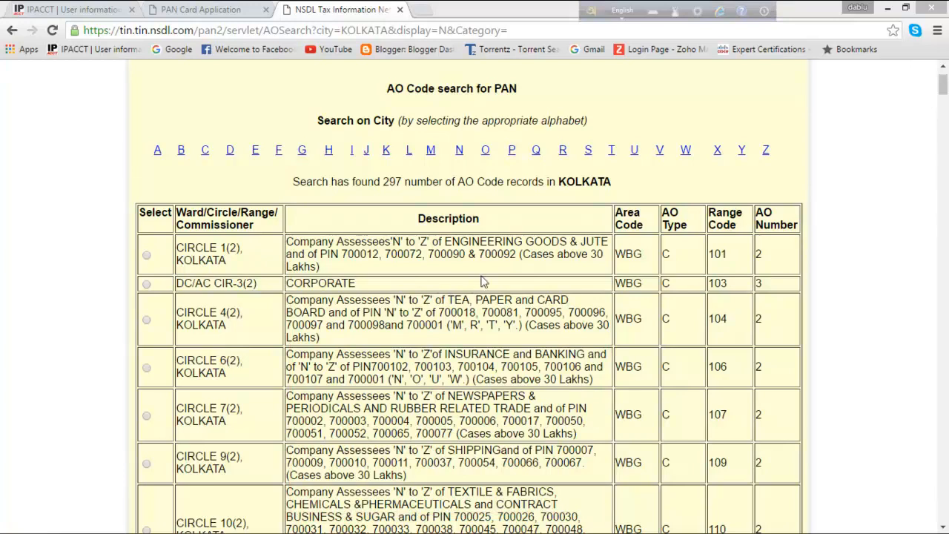
pyautogui.click(151, 353)
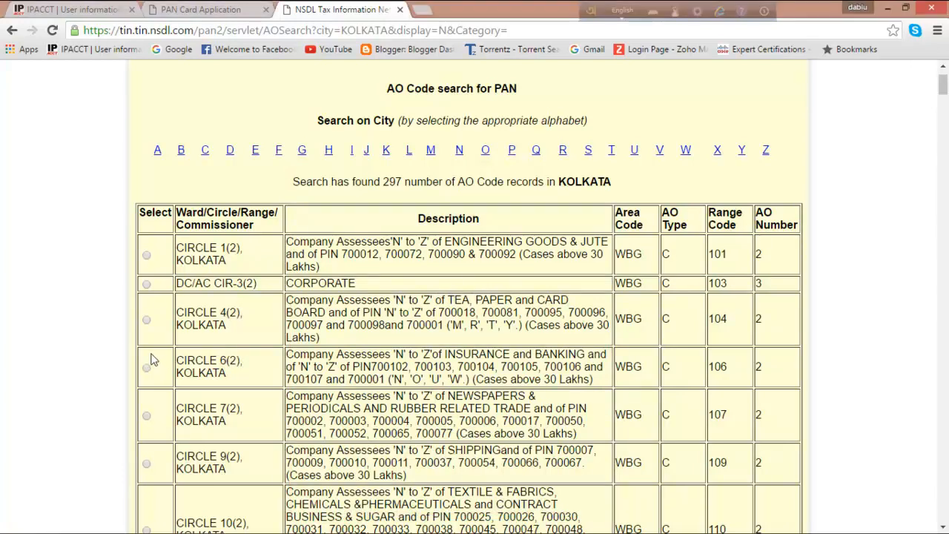
pyautogui.moveTo(124, 351)
pyautogui.mouseDown()
pyautogui.moveTo(177, 372)
pyautogui.moveTo(355, 382)
pyautogui.moveTo(816, 364)
pyautogui.moveTo(842, 404)
pyautogui.moveTo(836, 389)
pyautogui.mouseUp()
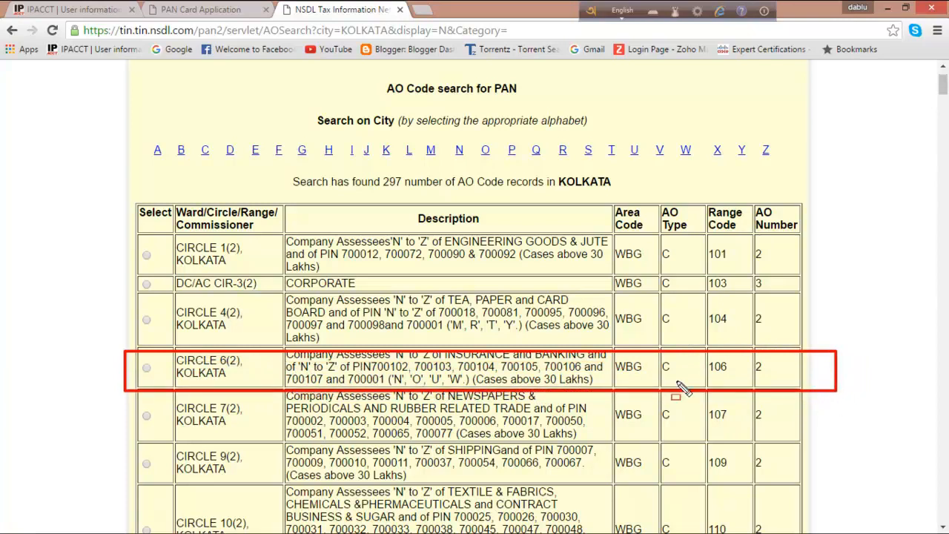
pyautogui.moveTo(615, 347)
pyautogui.mouseDown()
pyautogui.moveTo(629, 383)
pyautogui.moveTo(643, 387)
pyautogui.mouseUp()
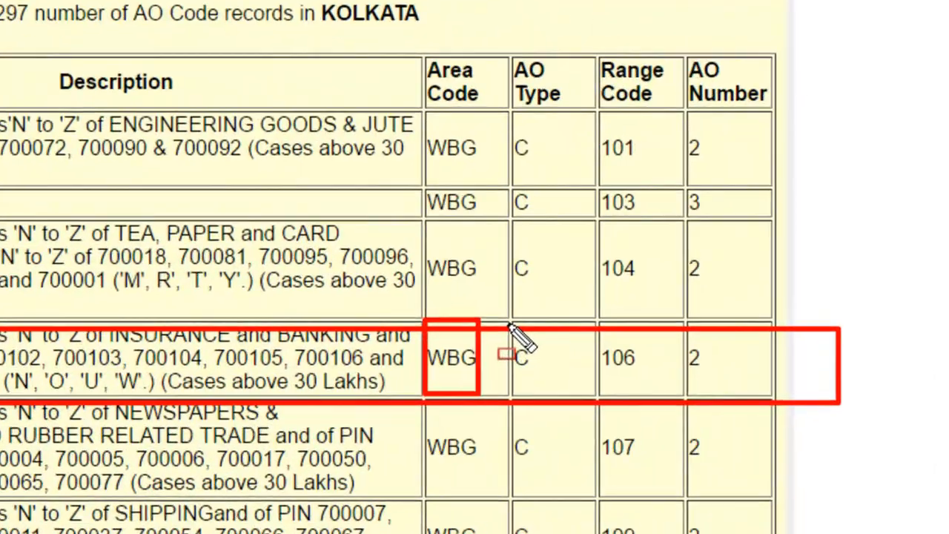
pyautogui.moveTo(629, 342); pyautogui.dragTo(657, 382)
pyautogui.moveTo(544, 384); pyautogui.dragTo(545, 385)
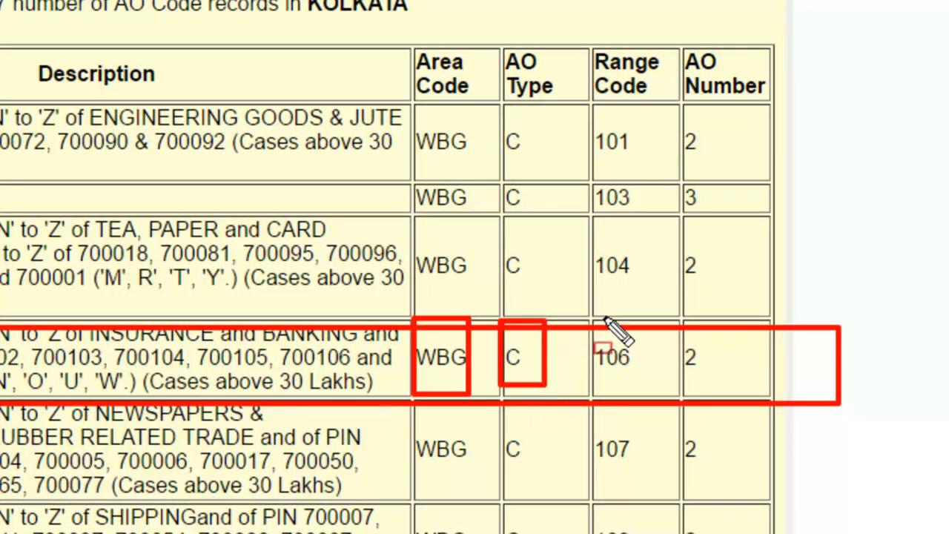
pyautogui.moveTo(596, 323); pyautogui.dragTo(640, 379)
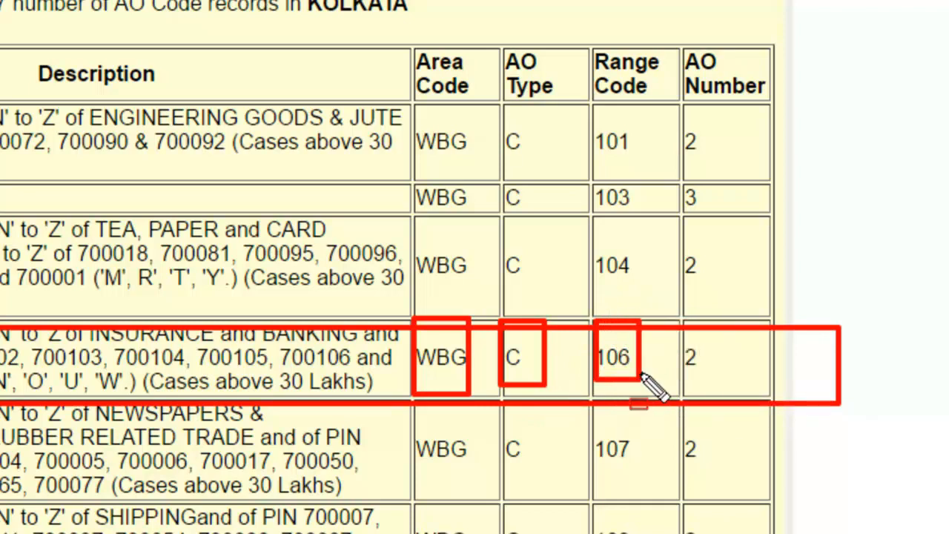
pyautogui.moveTo(676, 316); pyautogui.dragTo(723, 388)
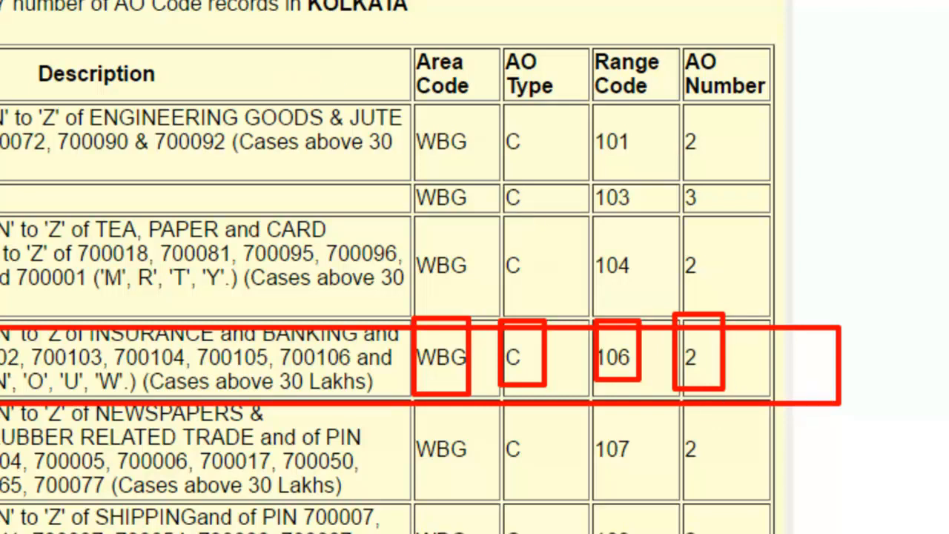
pyautogui.press('Escape')
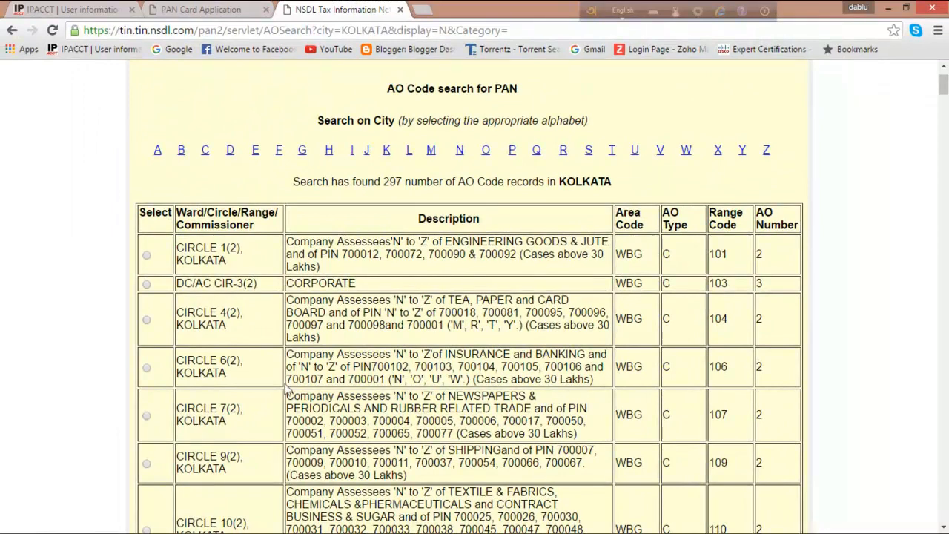
# - Minimize the Chrome window showing the Kolkata AO code table
pyautogui.click(892, 8)
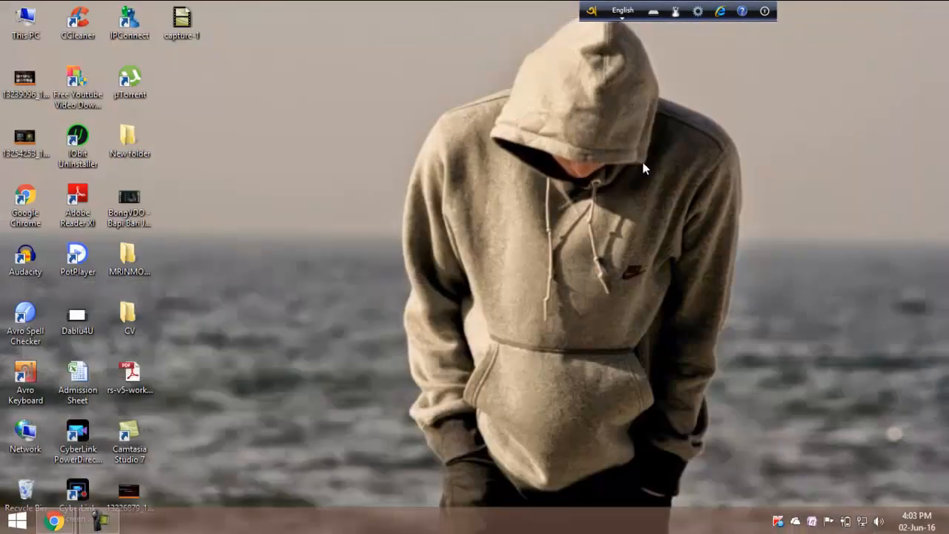